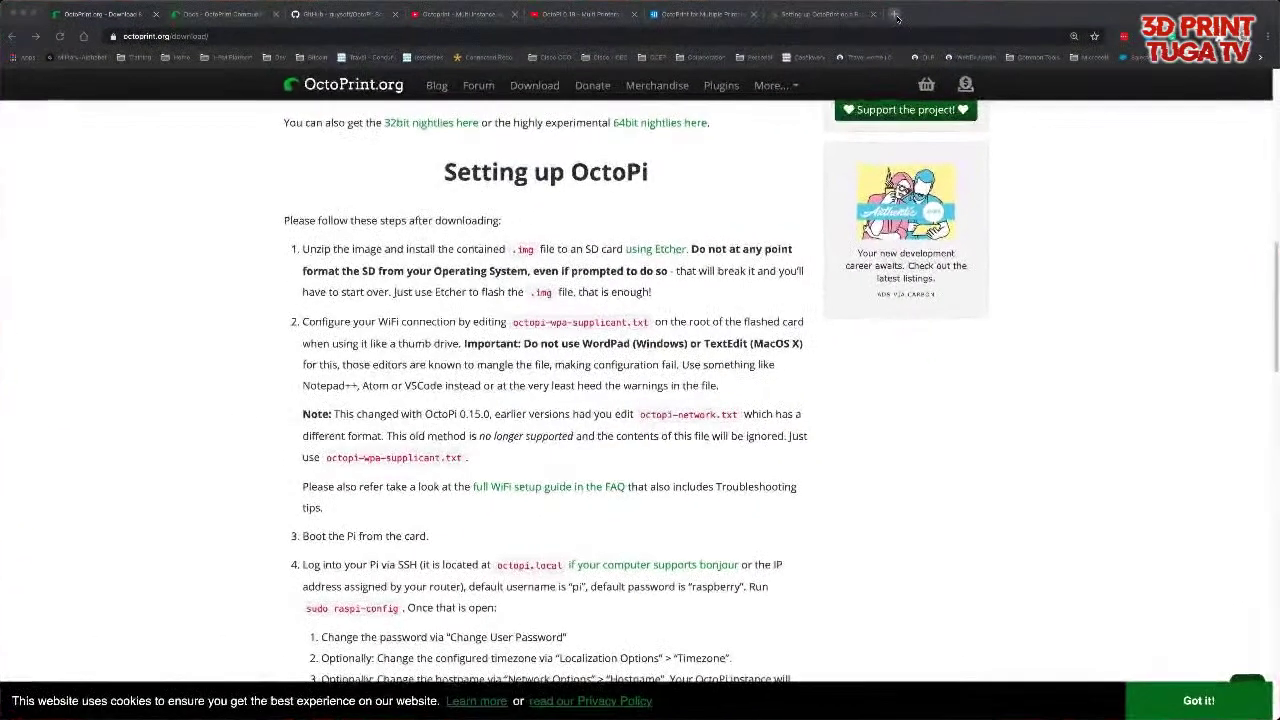
- Open a new Chrome tab and load the OctoPrint server at 172.32.10.134
{"action": "left_click", "coordinate": [895, 15]}
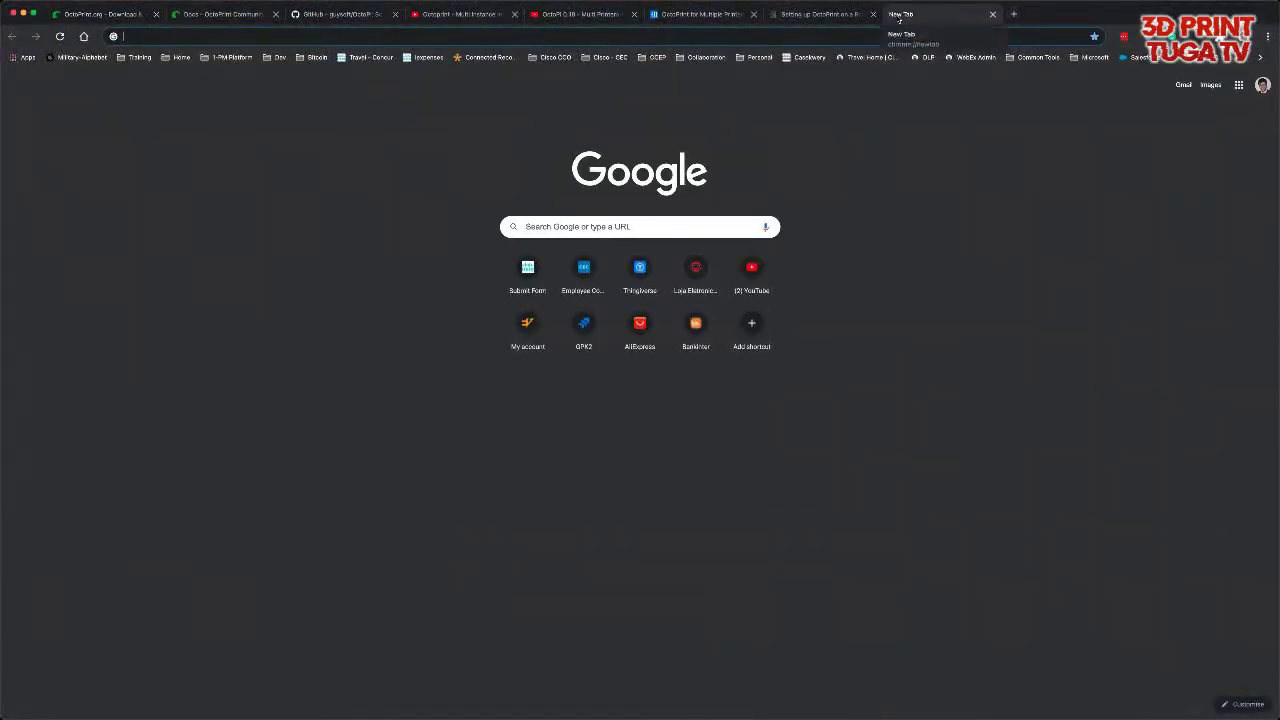
{"action": "type", "text": "172.32.10.18"}
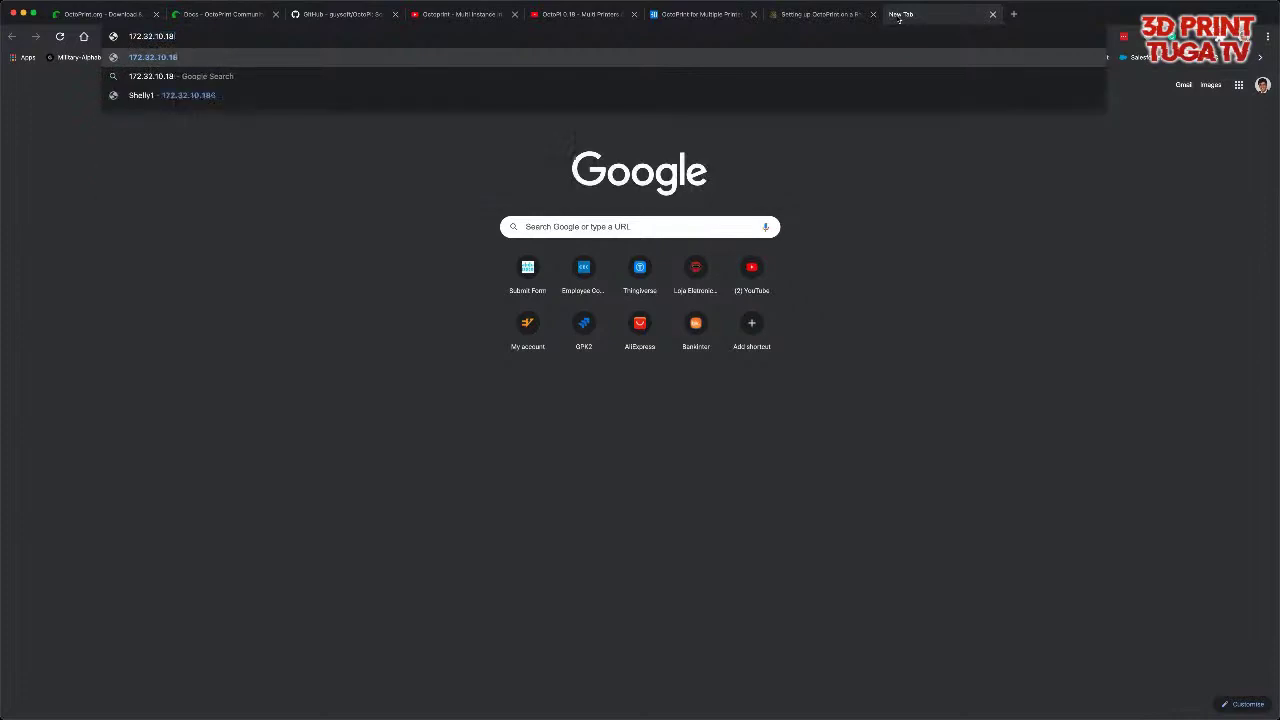
{"action": "key", "text": "BackSpace"}
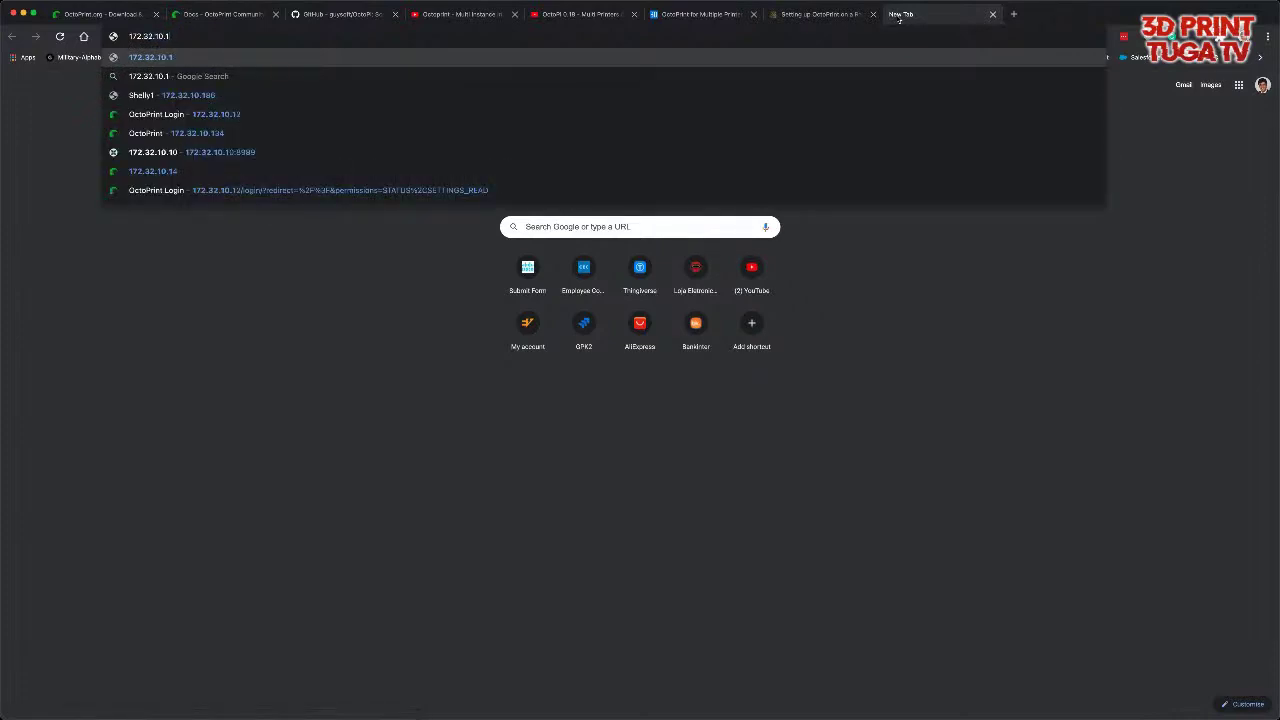
{"action": "type", "text": "34"}
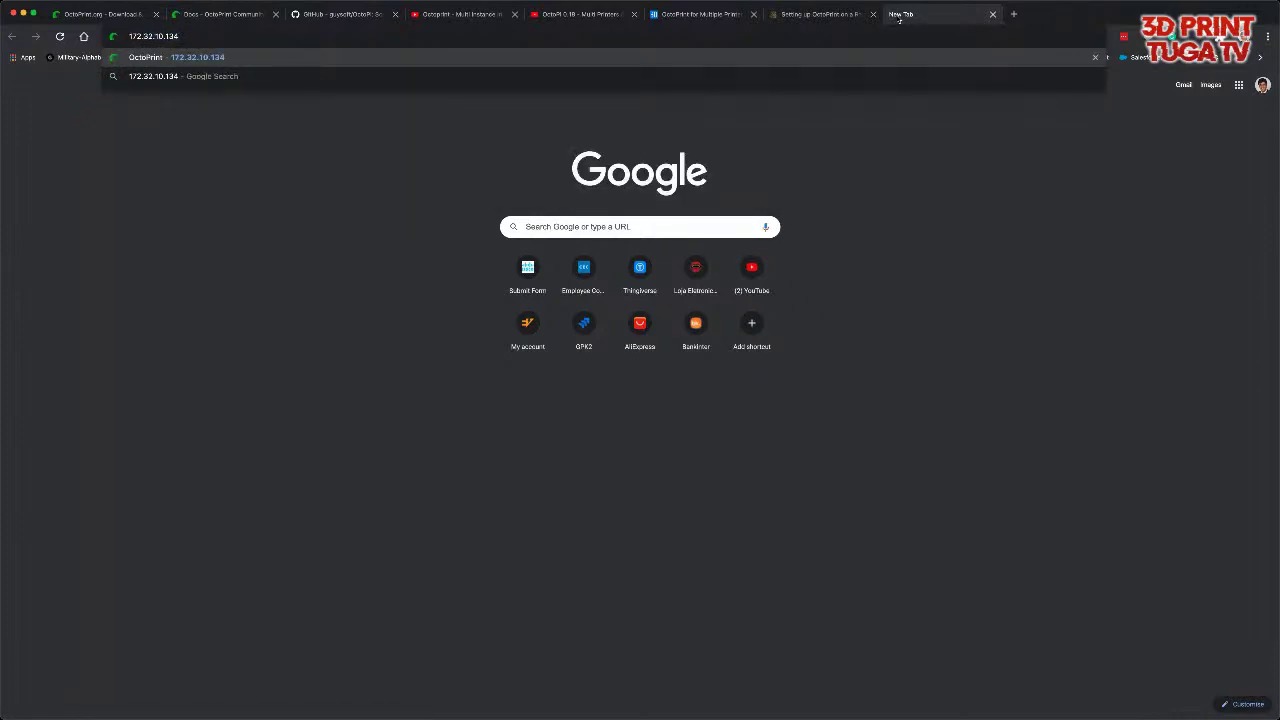
{"action": "key", "text": "Return"}
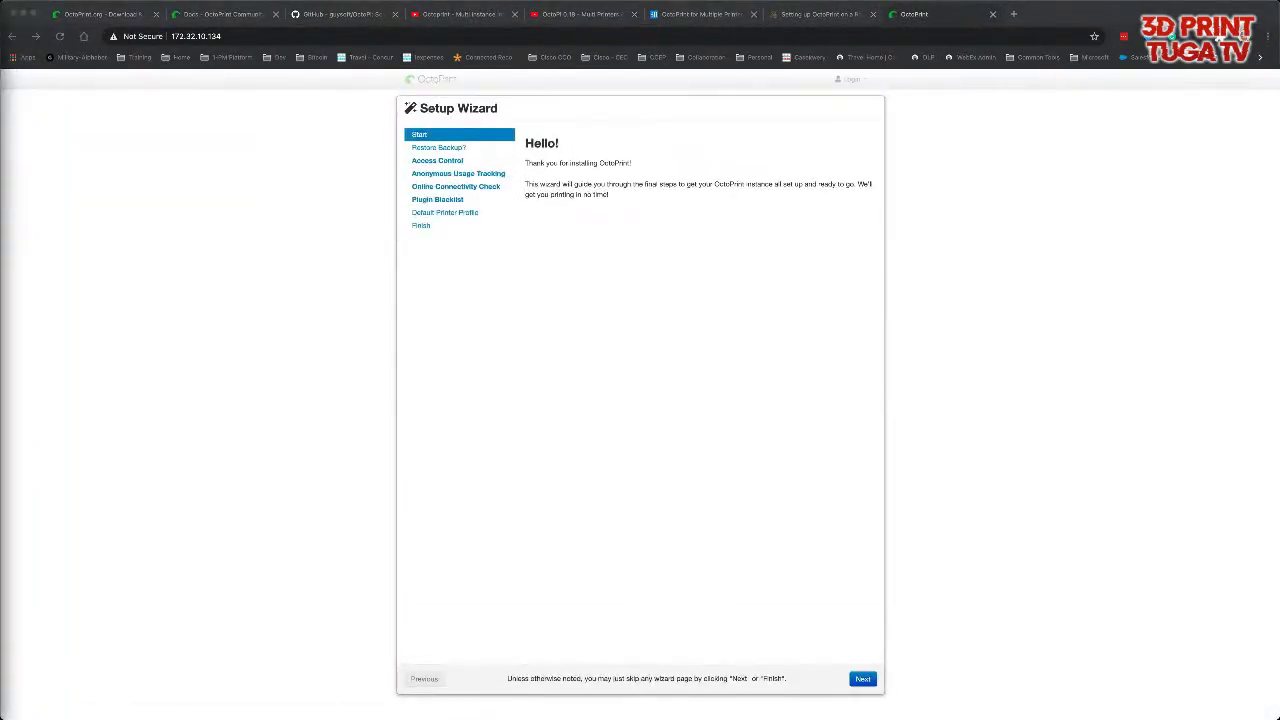
- Zoom the wizard page in twice, then skip past the Start and Restore Backup pages
{"action": "left_click", "coordinate": [1121, 302]}
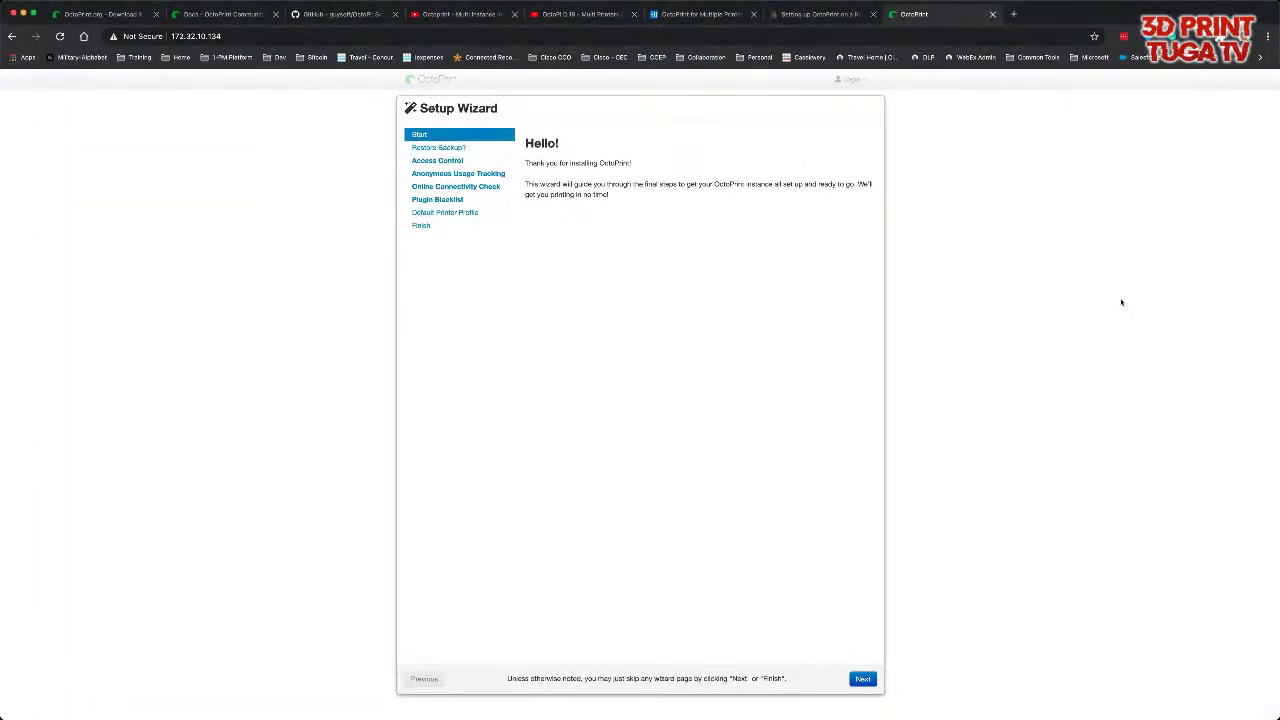
{"action": "key", "text": "super+equal"}
{"action": "key", "text": "super+equal"}
{"action": "key", "text": "super+equal"}
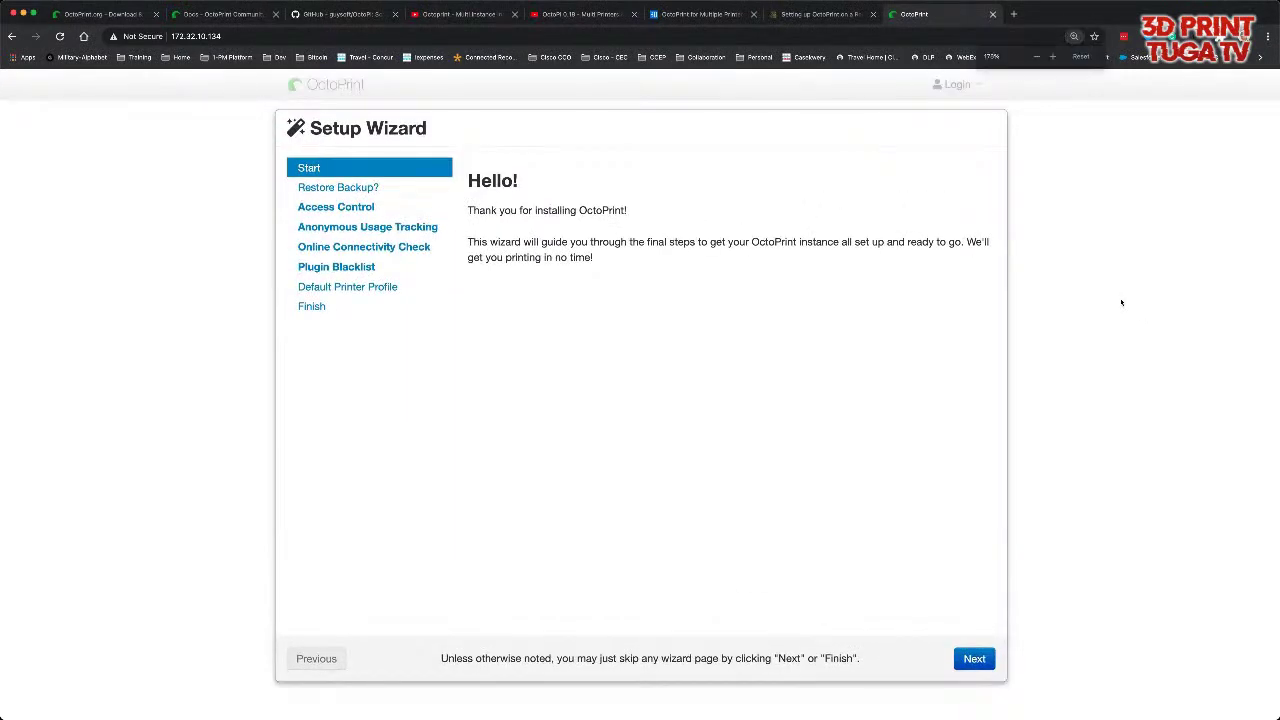
{"action": "key", "text": "super+equal"}
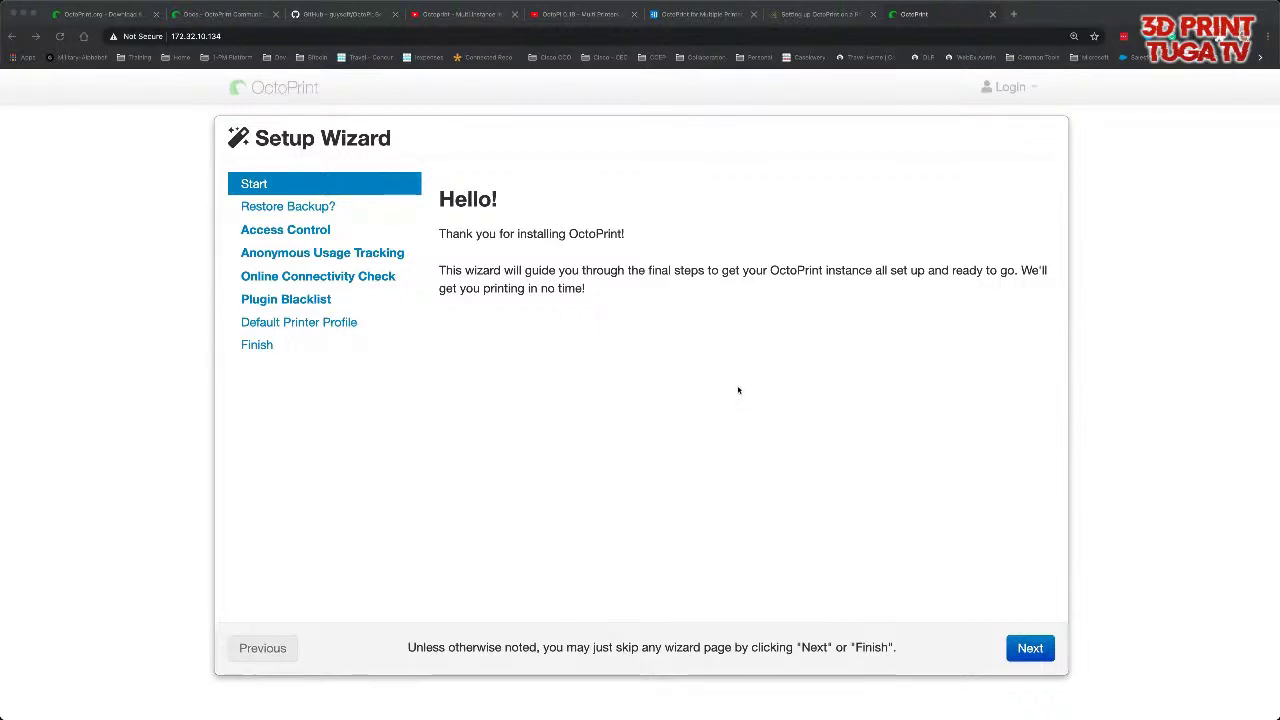
{"action": "left_click", "coordinate": [1034, 649]}
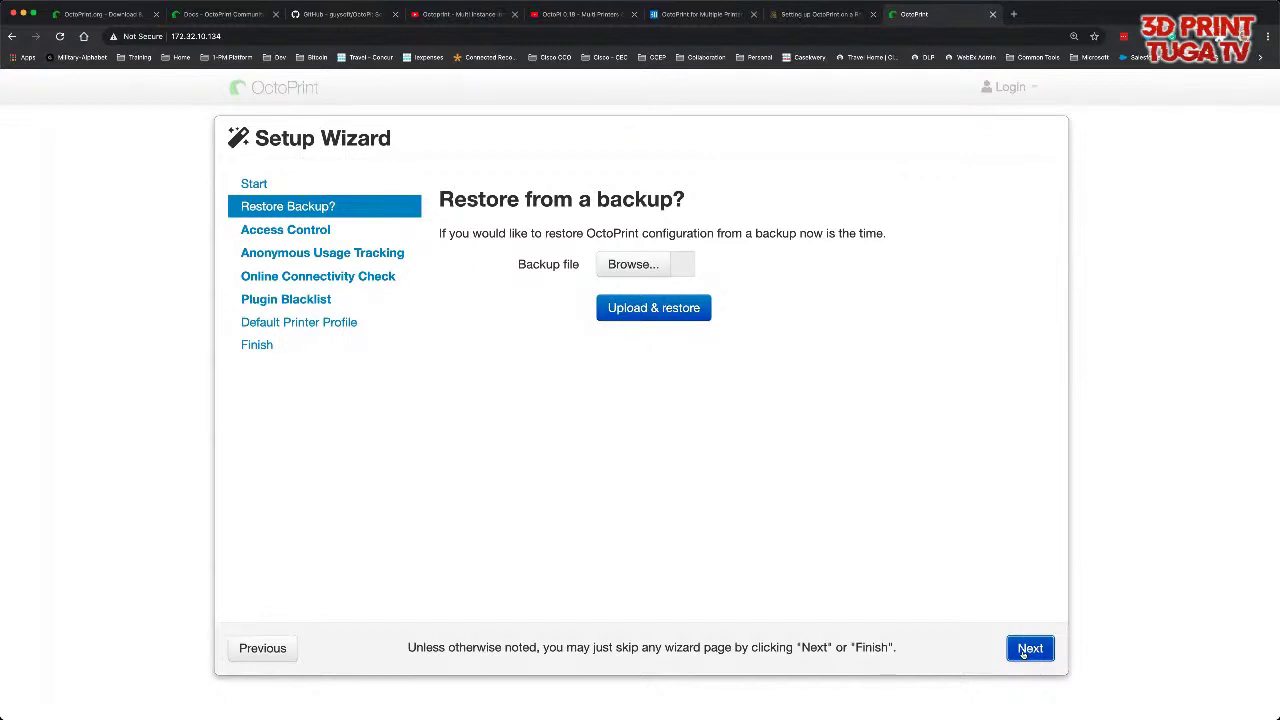
{"action": "left_click", "coordinate": [1022, 653]}
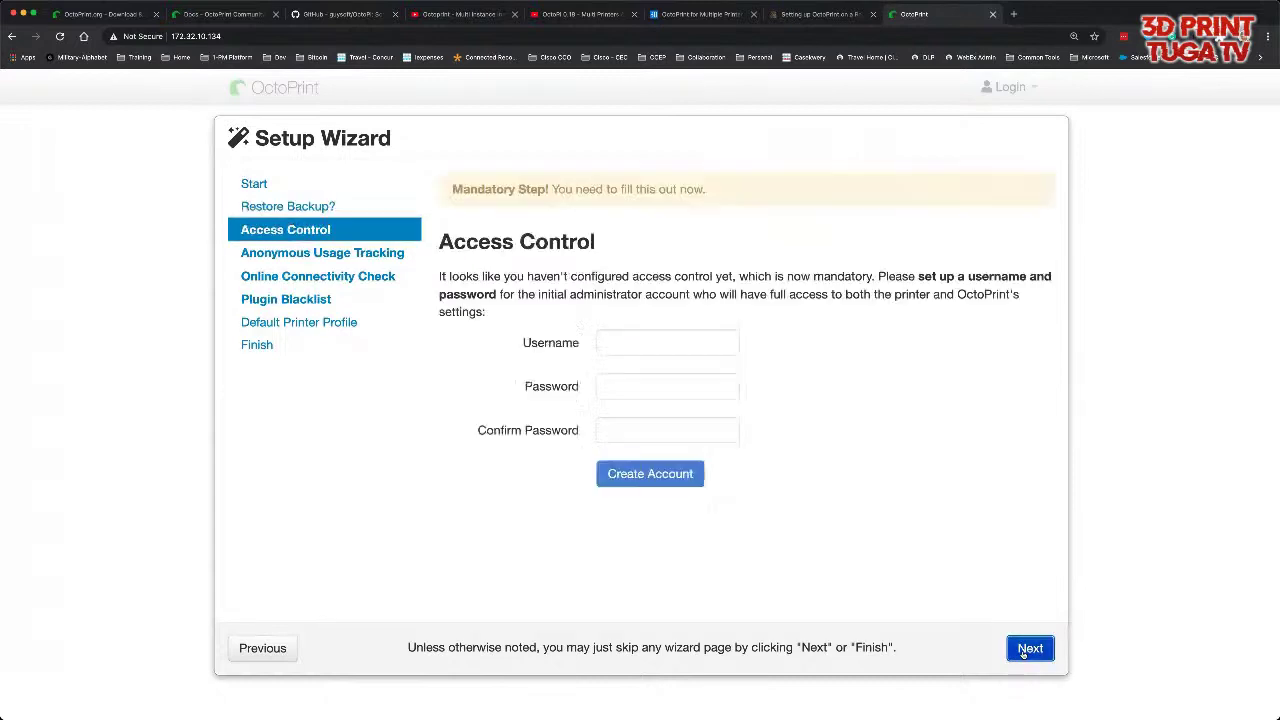
- Create administrator 'admin' with a confirmed password, decline saving the login, and continue
{"action": "left_click", "coordinate": [639, 340]}
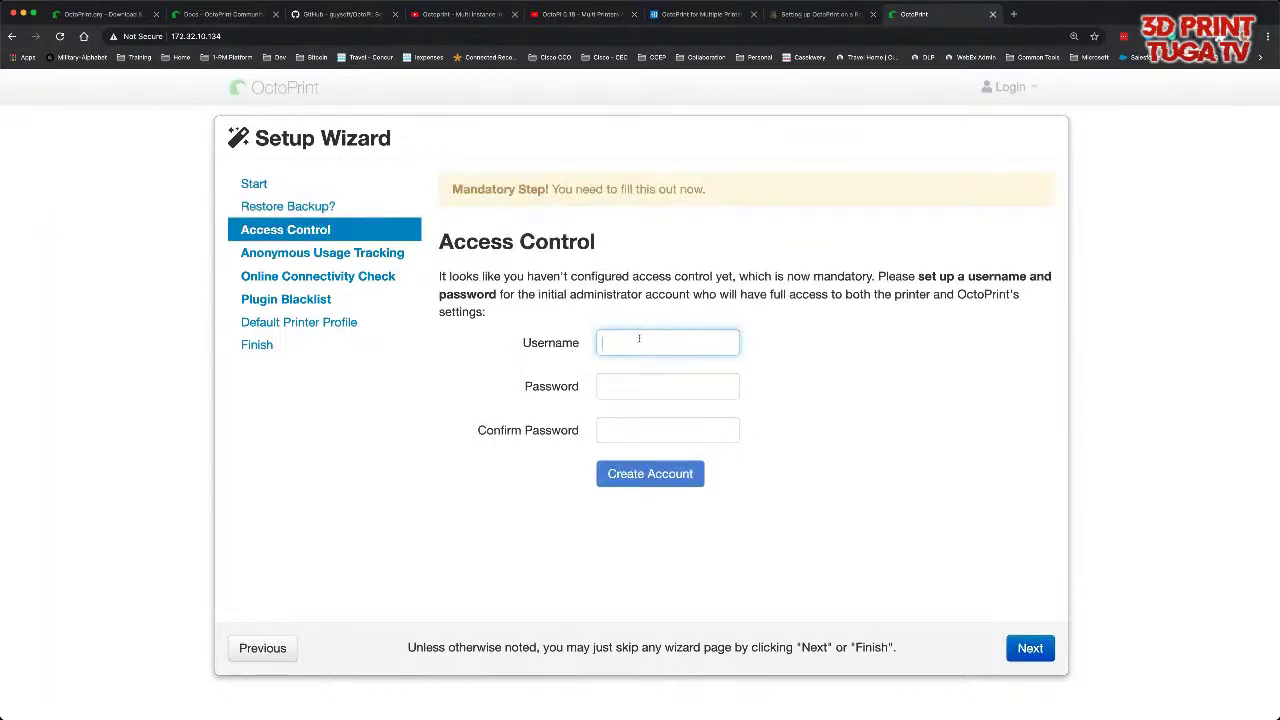
{"action": "type", "text": "admin"}
{"action": "key", "text": "Tab"}
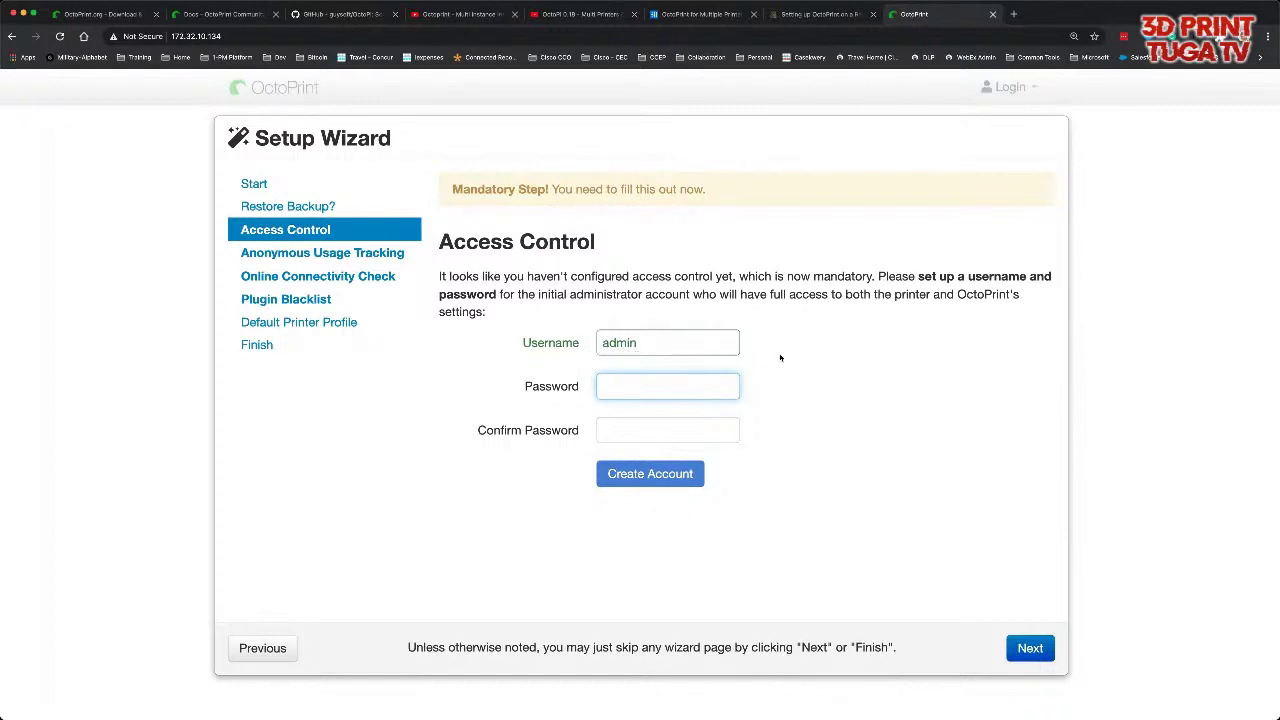
{"action": "left_click", "coordinate": [604, 344]}
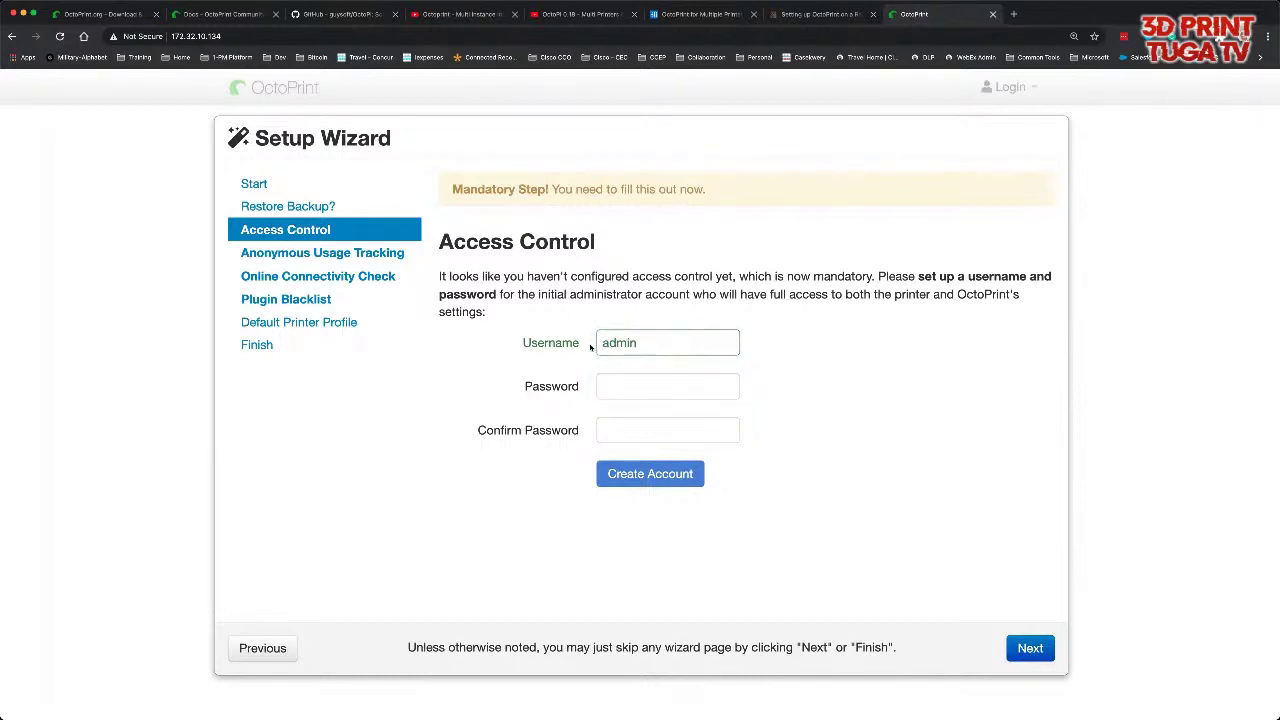
{"action": "left_click", "coordinate": [604, 343]}
{"action": "left_click", "coordinate": [619, 387]}
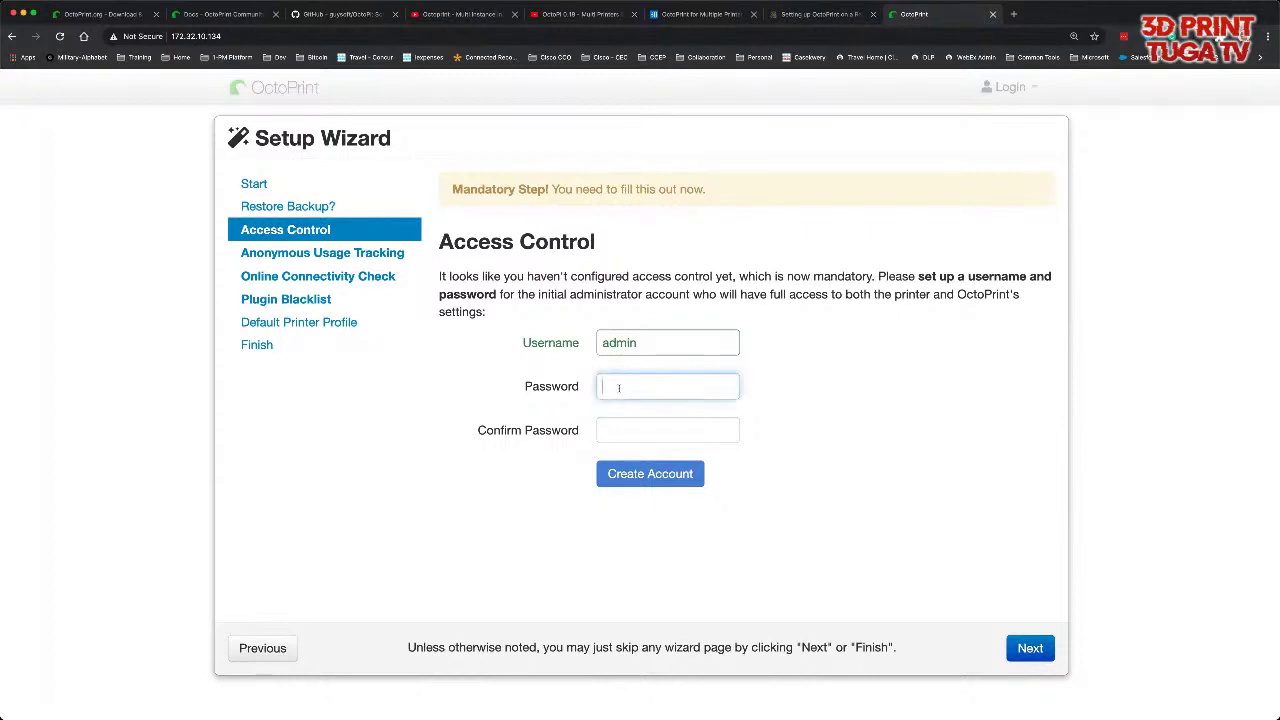
{"action": "type", "text": "••••••••"}
{"action": "key", "text": "Tab"}
{"action": "type", "text": "••••••••"}
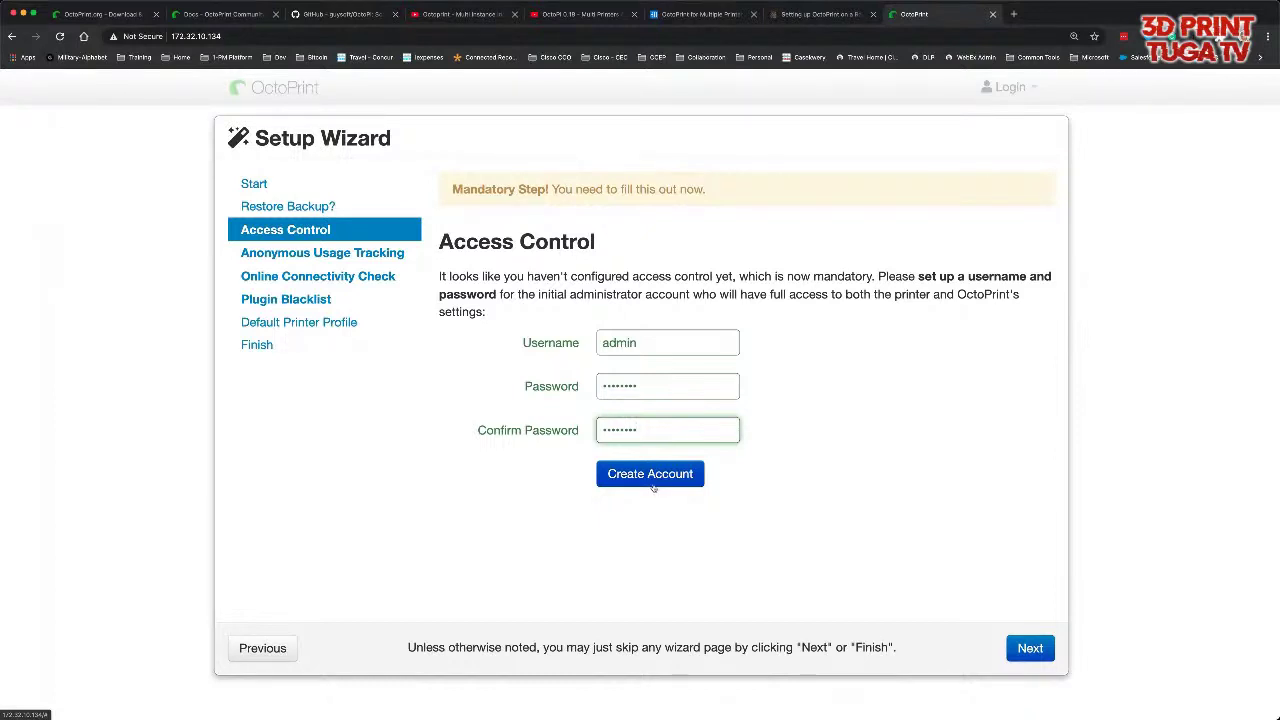
{"action": "left_click", "coordinate": [656, 483]}
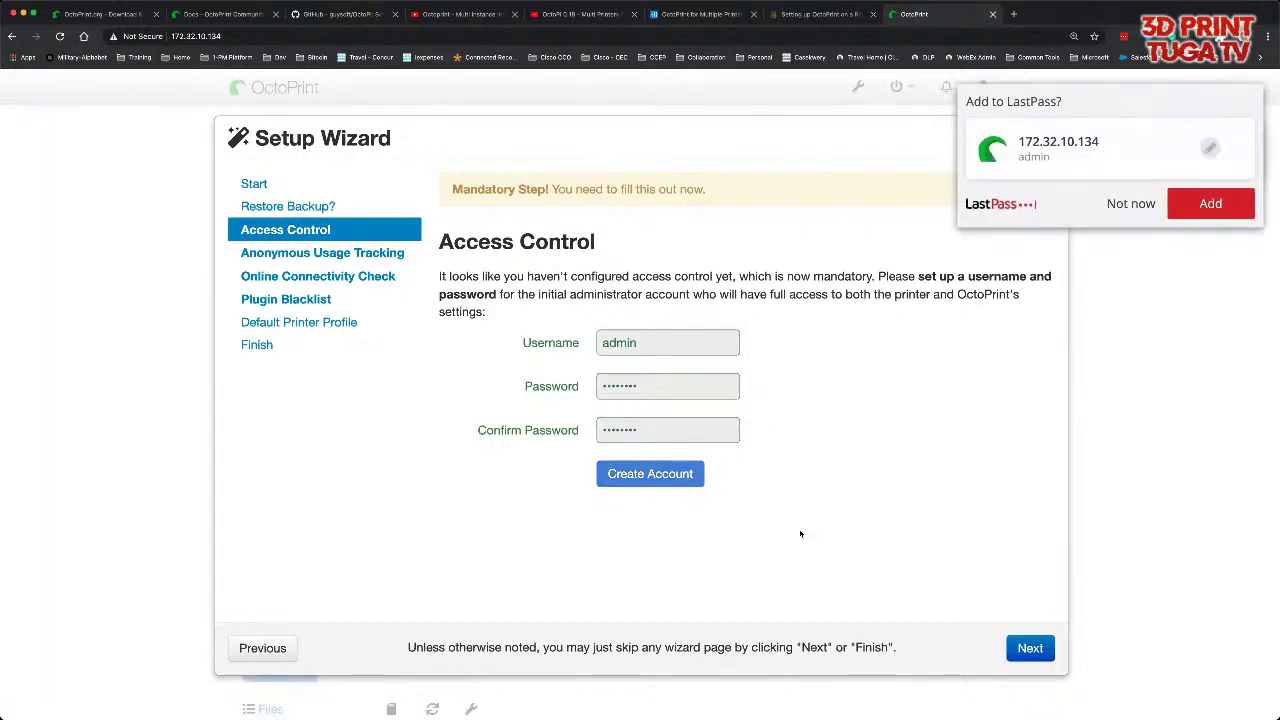
{"action": "left_click", "coordinate": [1118, 203]}
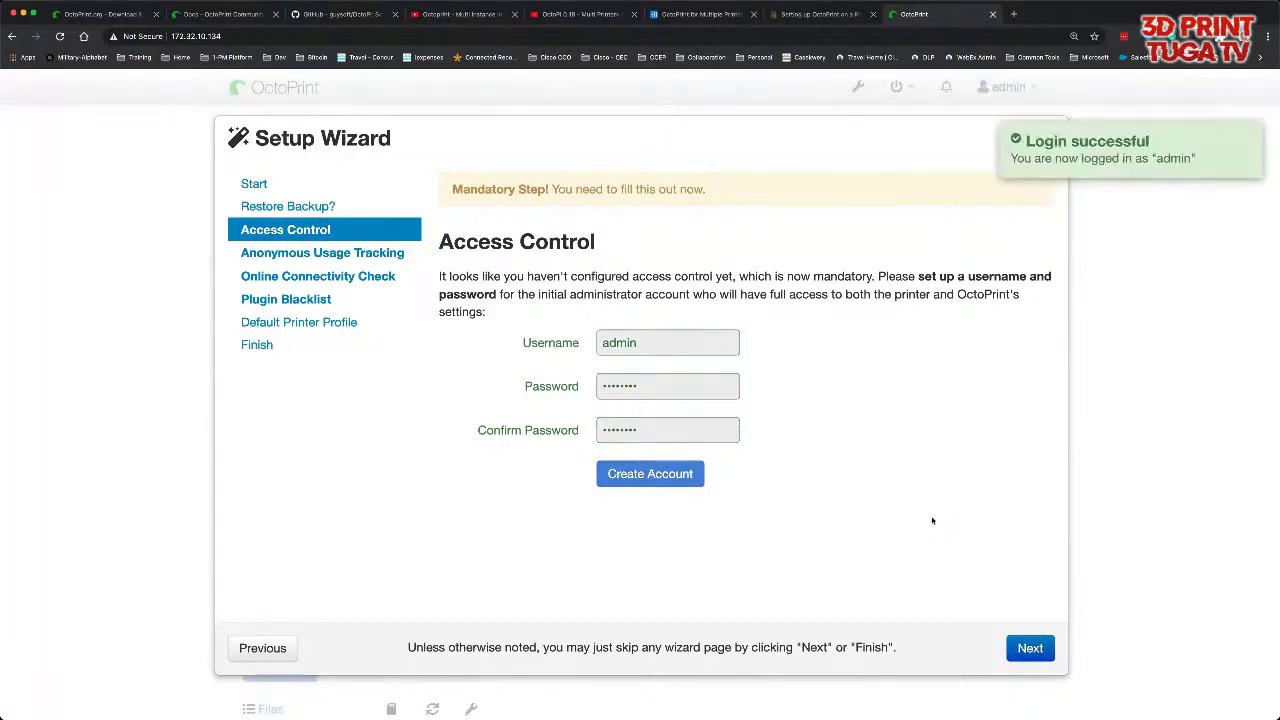
{"action": "left_click", "coordinate": [1030, 654]}
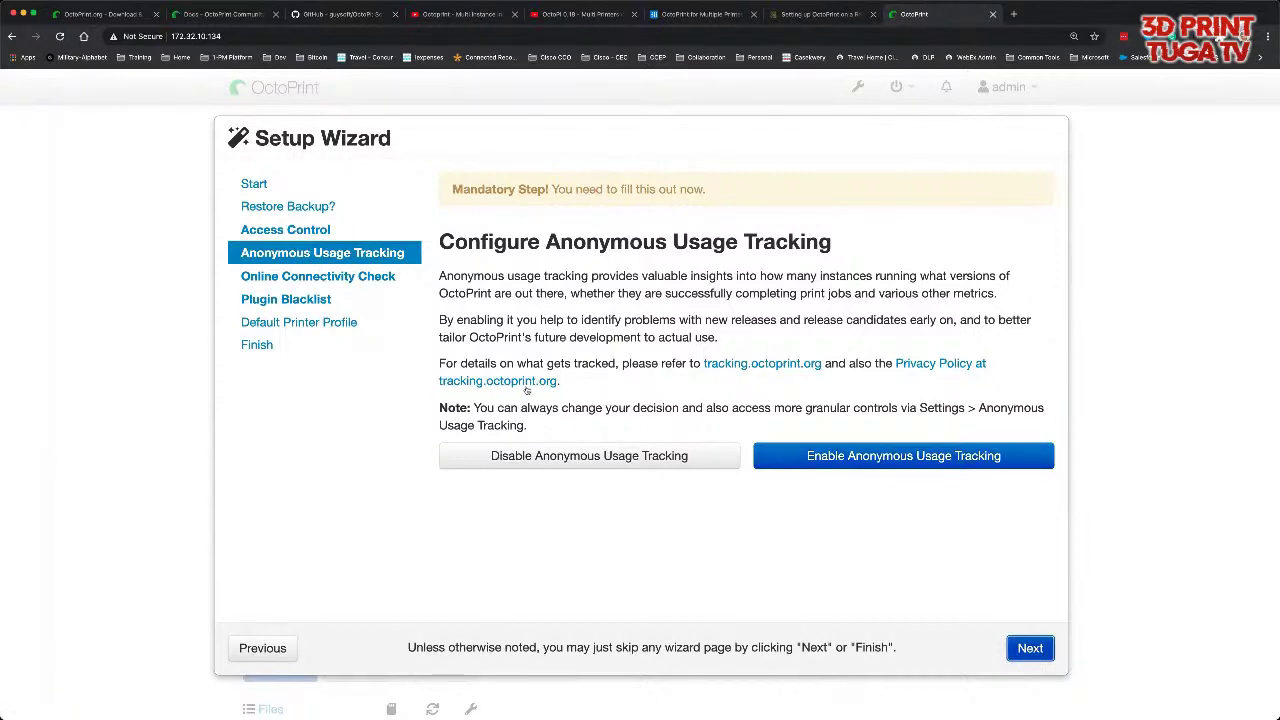
- Turn on Enable Anonymous Usage Tracking and move to the next wizard step
{"action": "left_click", "coordinate": [845, 458]}
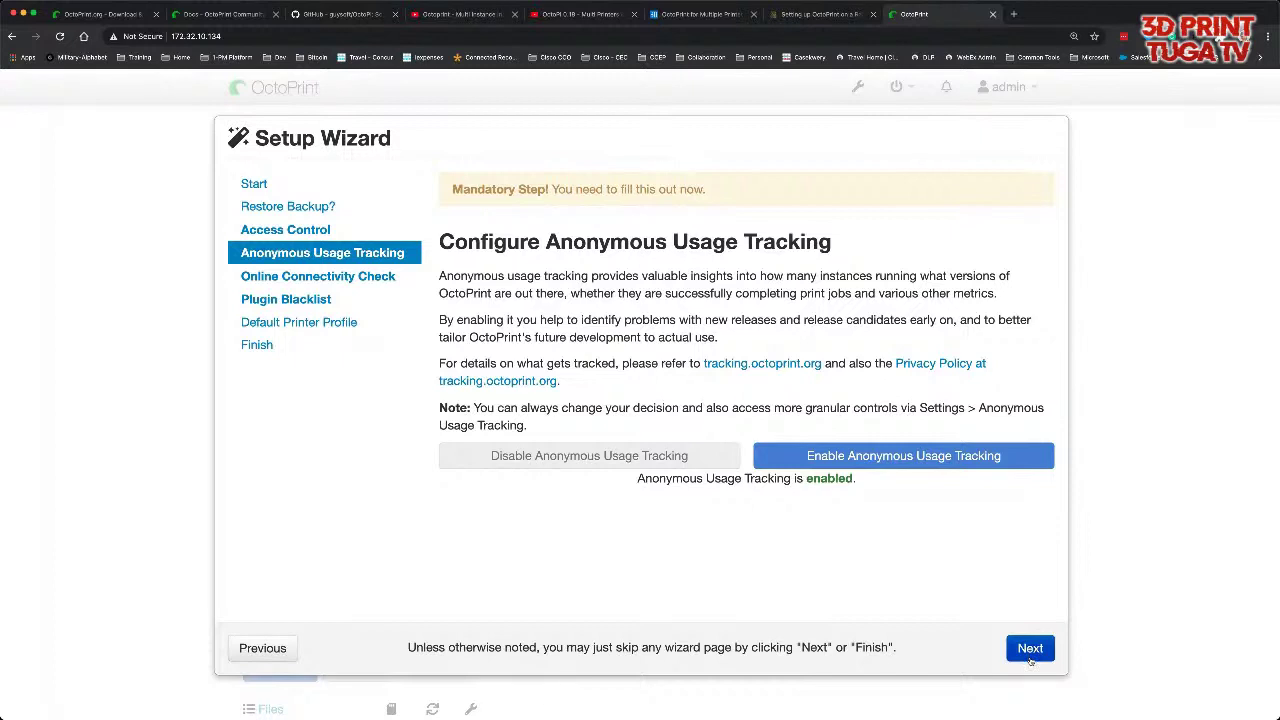
{"action": "left_click", "coordinate": [1030, 650]}
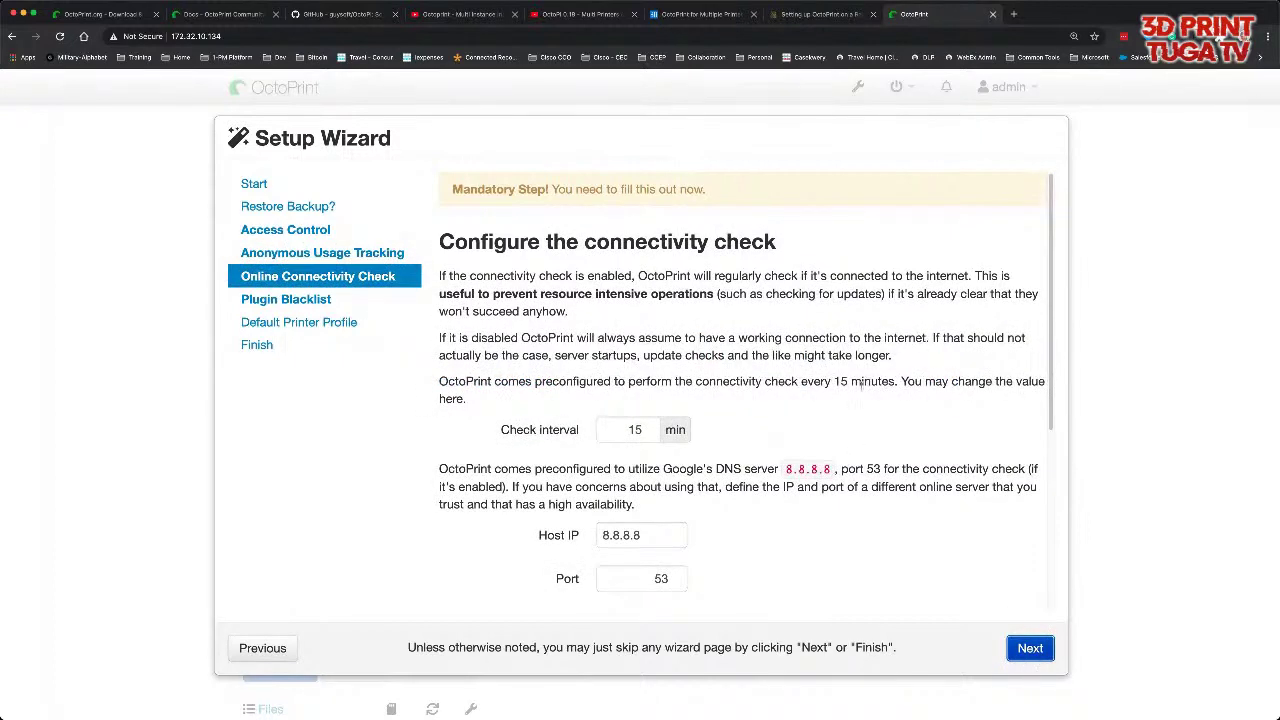
- Test that the connectivity check server is reachable
{"action": "scroll", "coordinate": [785, 322], "scroll_direction": "down", "scroll_amount": 1}
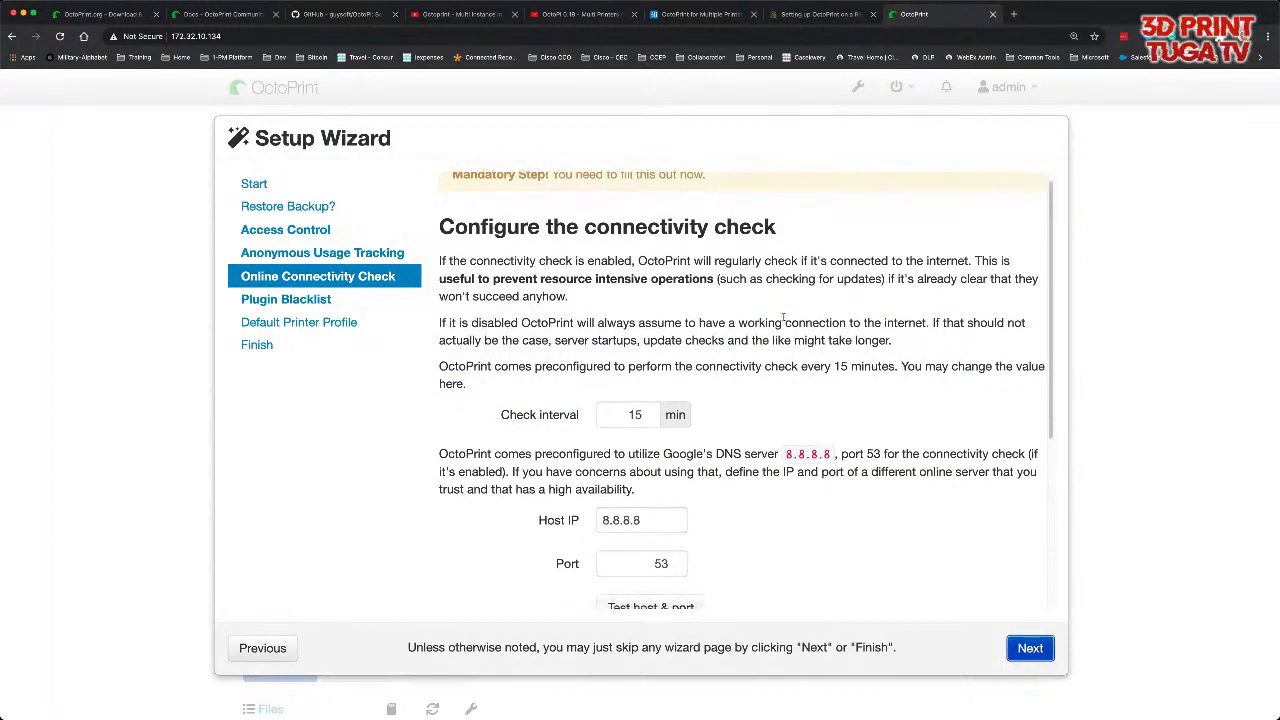
{"action": "scroll", "coordinate": [770, 340], "scroll_direction": "down", "scroll_amount": 6}
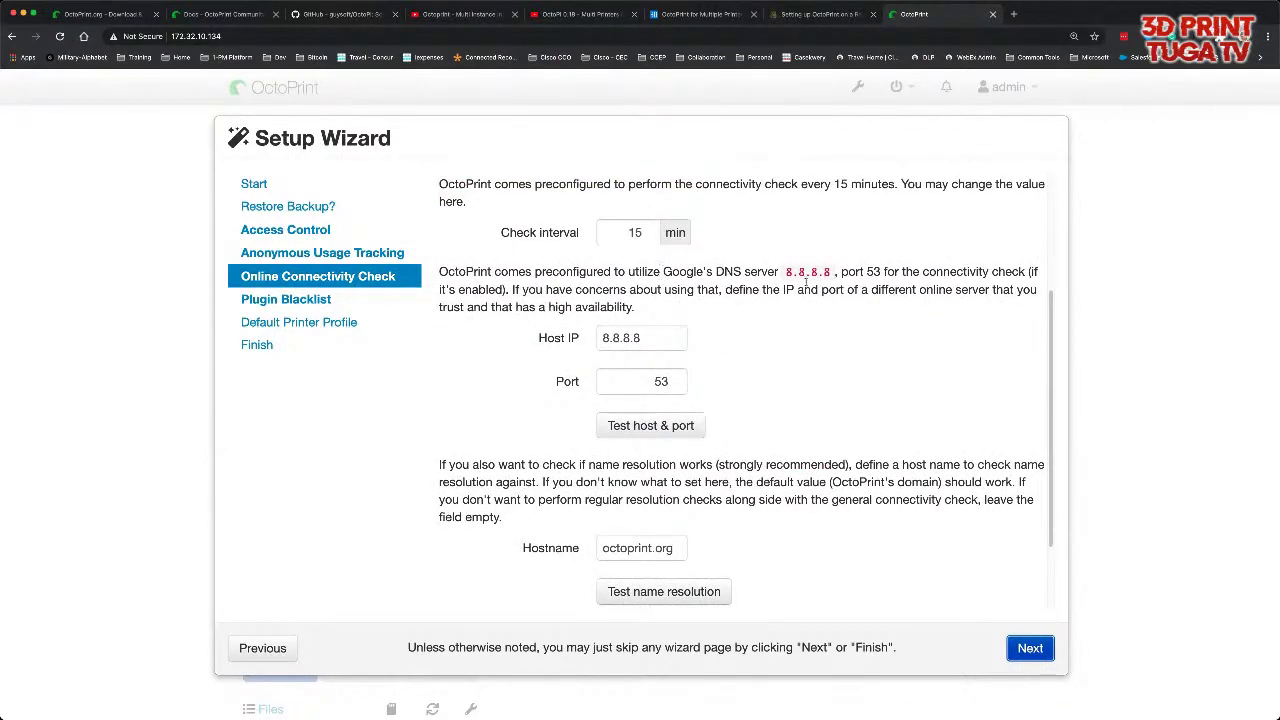
{"action": "scroll", "coordinate": [648, 240], "scroll_direction": "up", "scroll_amount": 1}
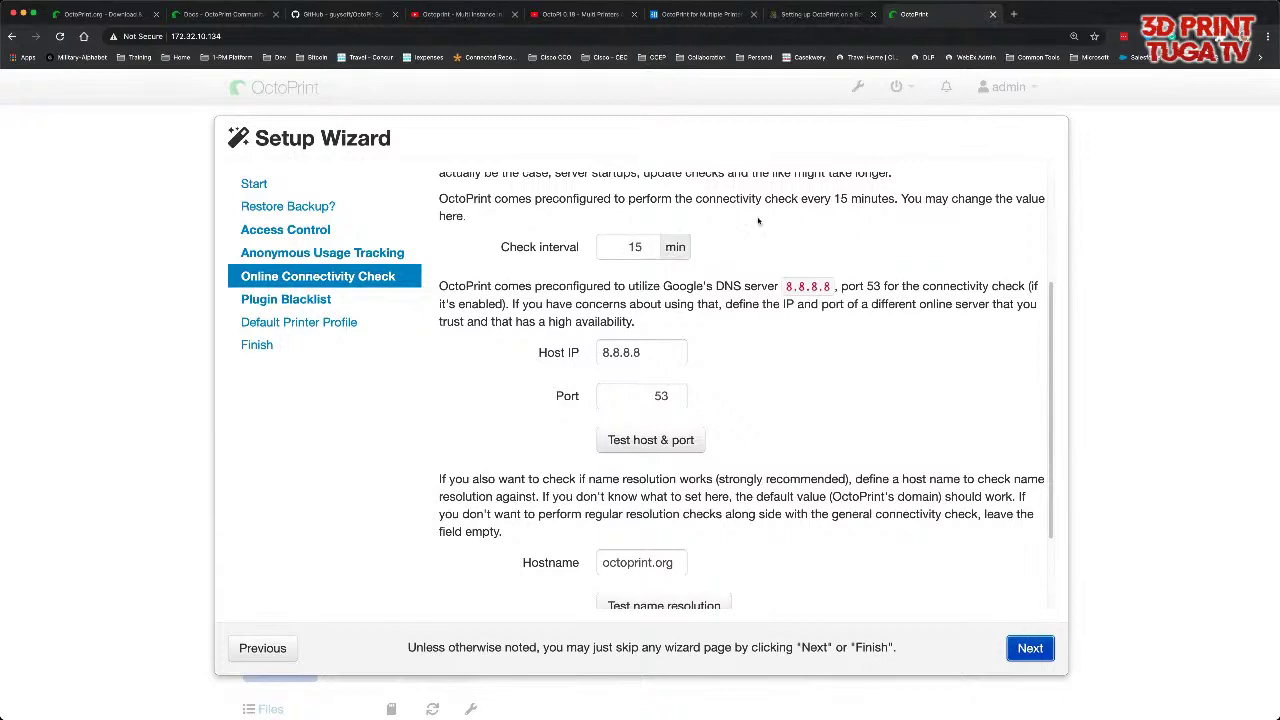
{"action": "scroll", "coordinate": [797, 290], "scroll_direction": "up", "scroll_amount": 3}
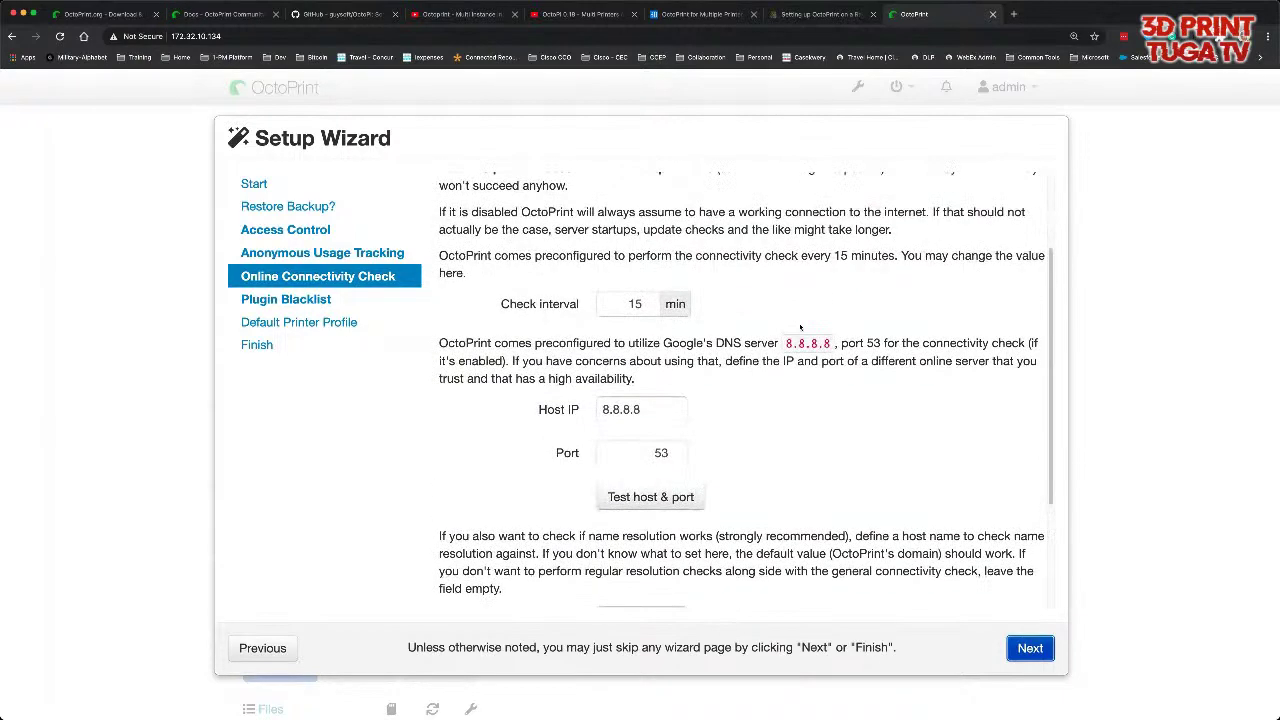
{"action": "scroll", "coordinate": [793, 380], "scroll_direction": "down", "scroll_amount": 1}
{"action": "scroll", "coordinate": [659, 417], "scroll_direction": "down", "scroll_amount": 2}
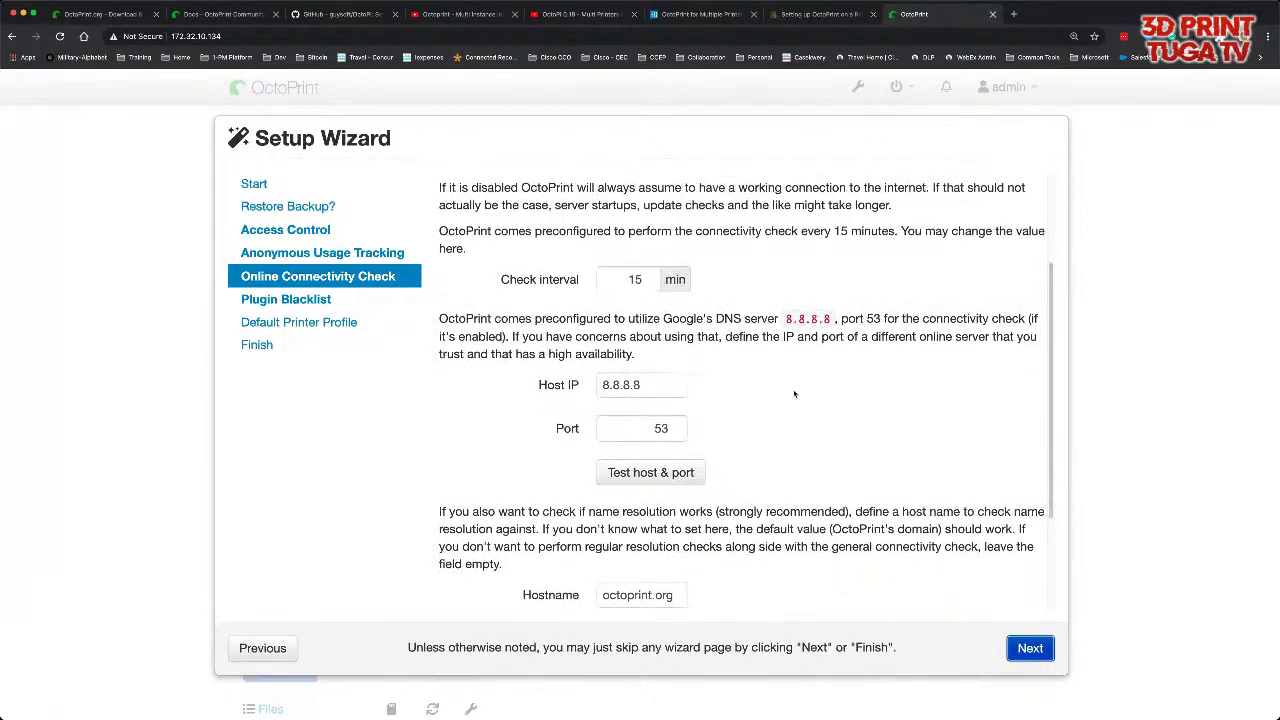
{"action": "left_click", "coordinate": [672, 432]}
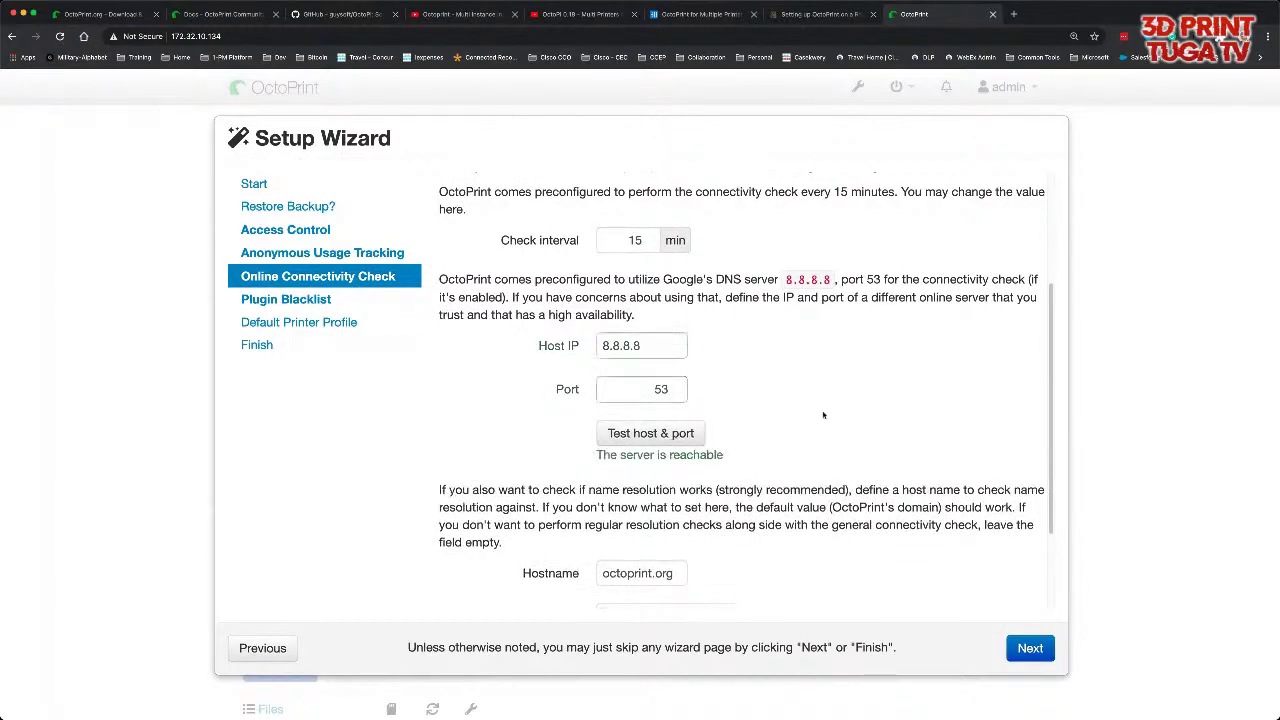
- Verify octoprint.org resolves, enable the connectivity check, and continue
{"action": "scroll", "coordinate": [720, 432], "scroll_direction": "down", "scroll_amount": 3}
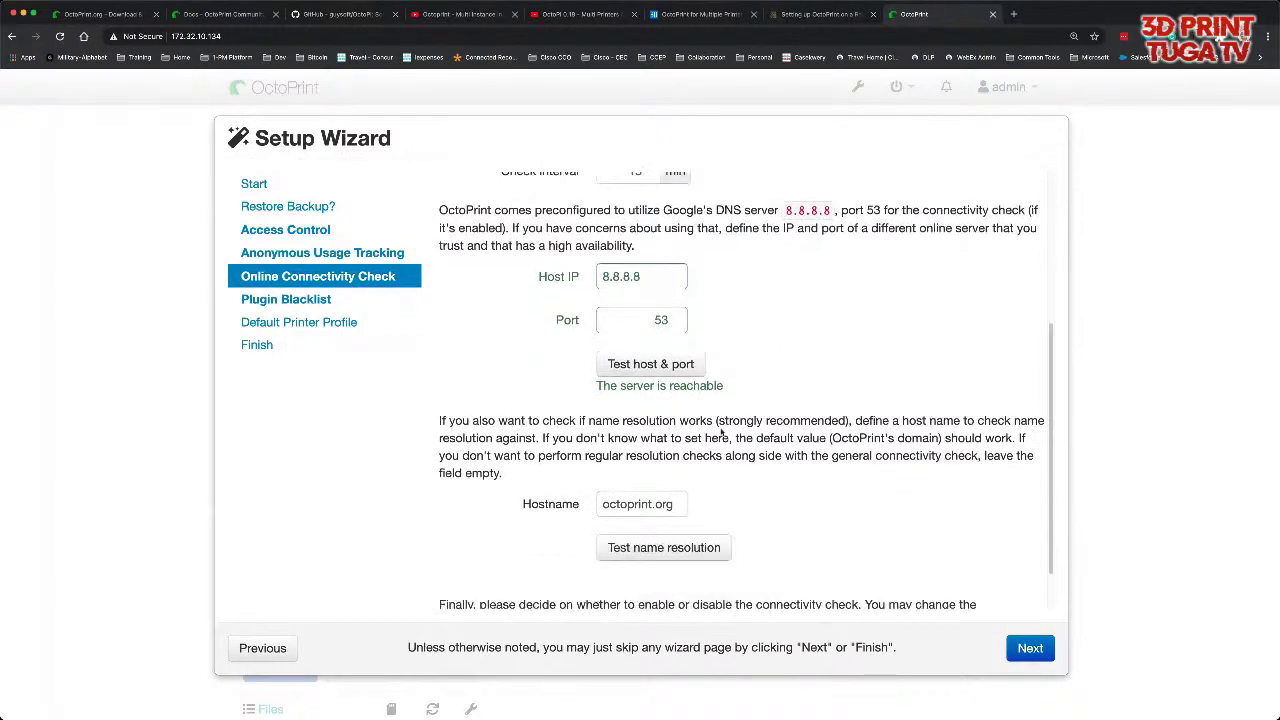
{"action": "scroll", "coordinate": [722, 432], "scroll_direction": "down", "scroll_amount": 2}
{"action": "left_click", "coordinate": [664, 497]}
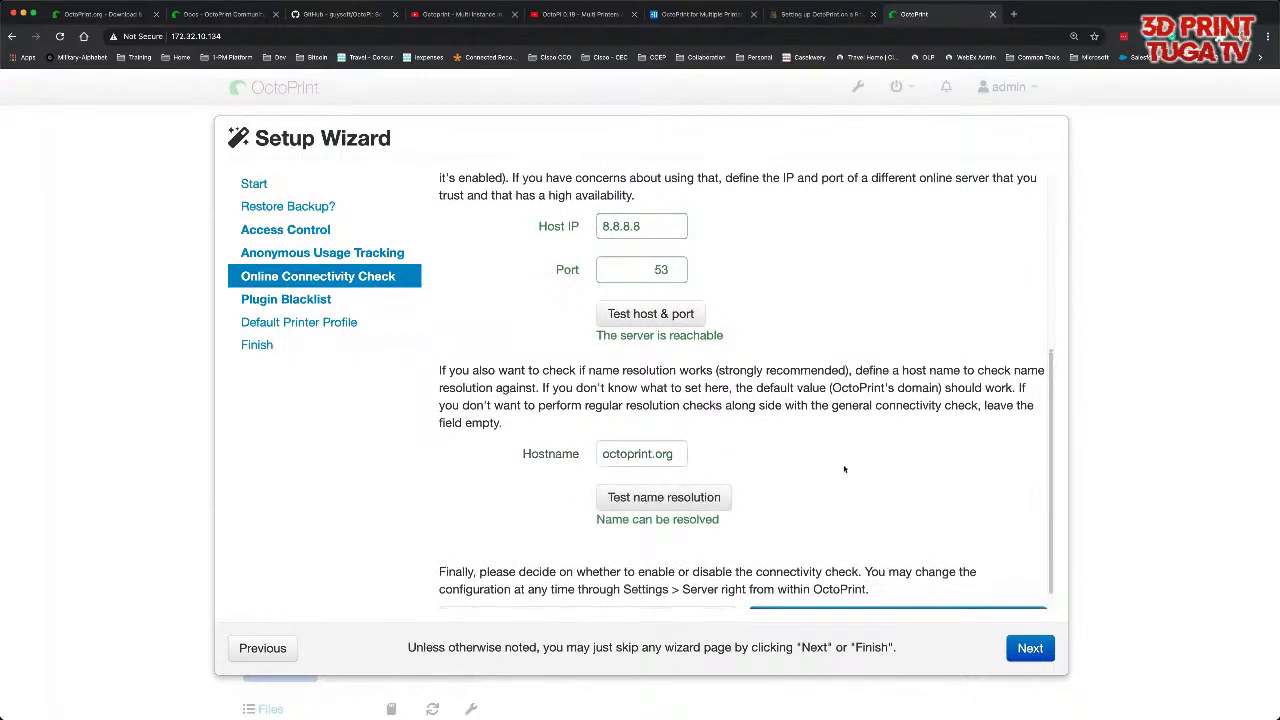
{"action": "scroll", "coordinate": [845, 469], "scroll_direction": "down", "scroll_amount": 1}
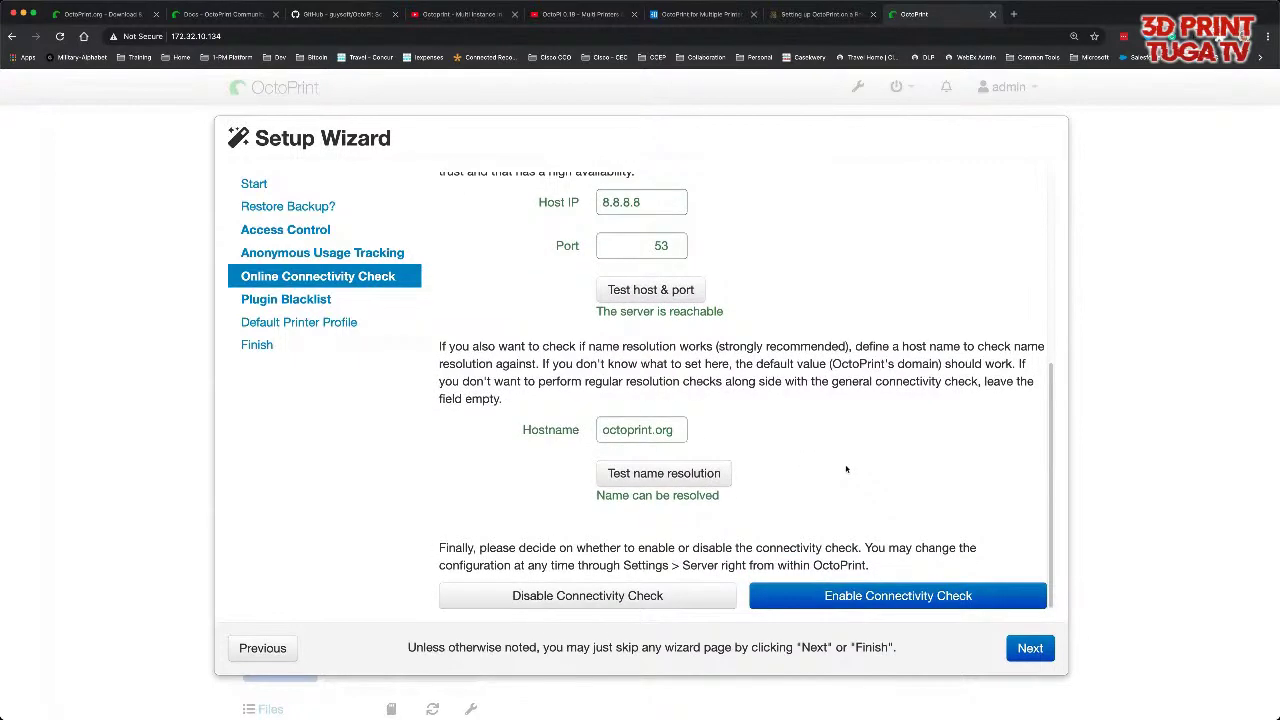
{"action": "left_click", "coordinate": [925, 598]}
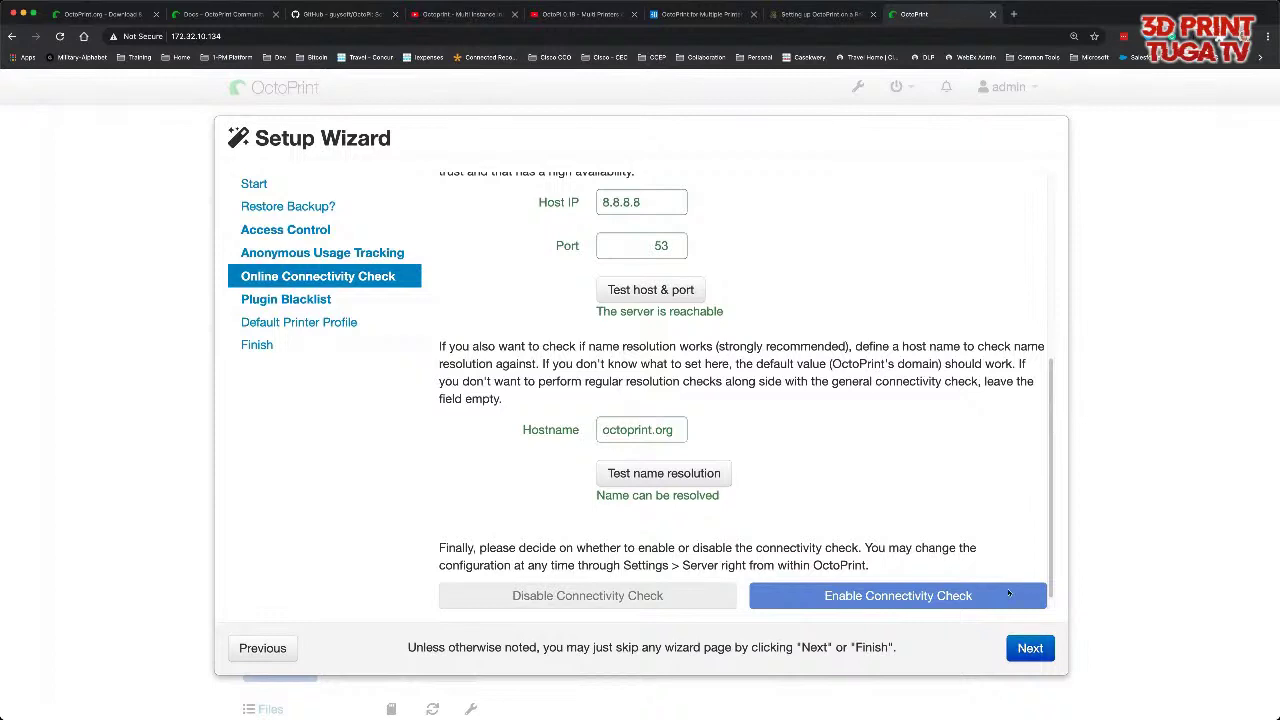
{"action": "left_click", "coordinate": [1035, 648]}
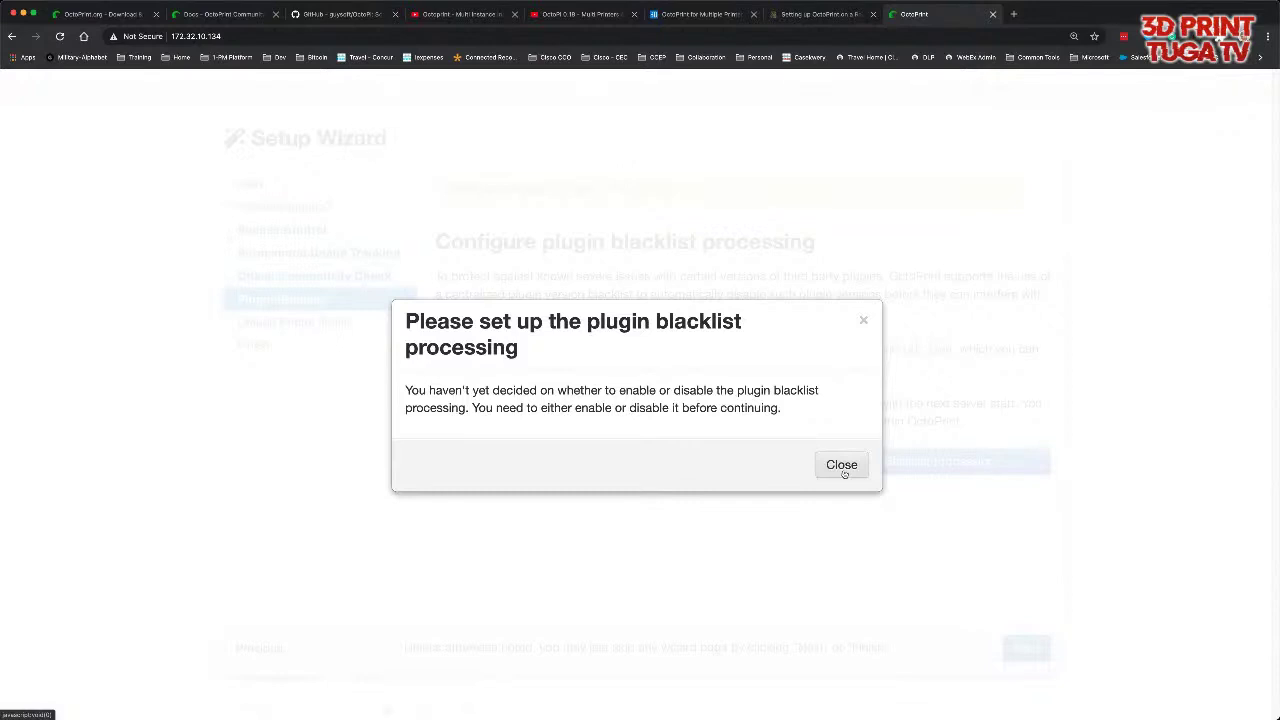
- Dismiss the reminder, enable plugin blacklist processing, and continue to the printer profile
{"action": "left_click", "coordinate": [842, 465]}
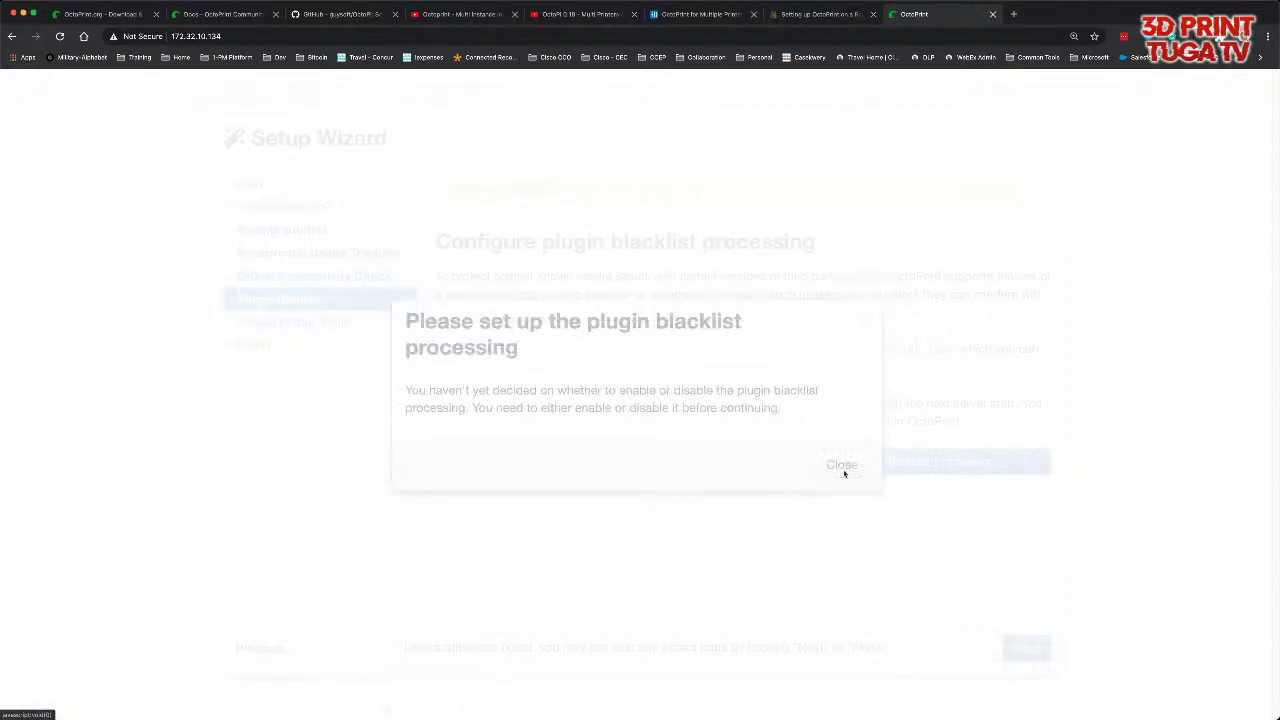
{"action": "left_click", "coordinate": [842, 465]}
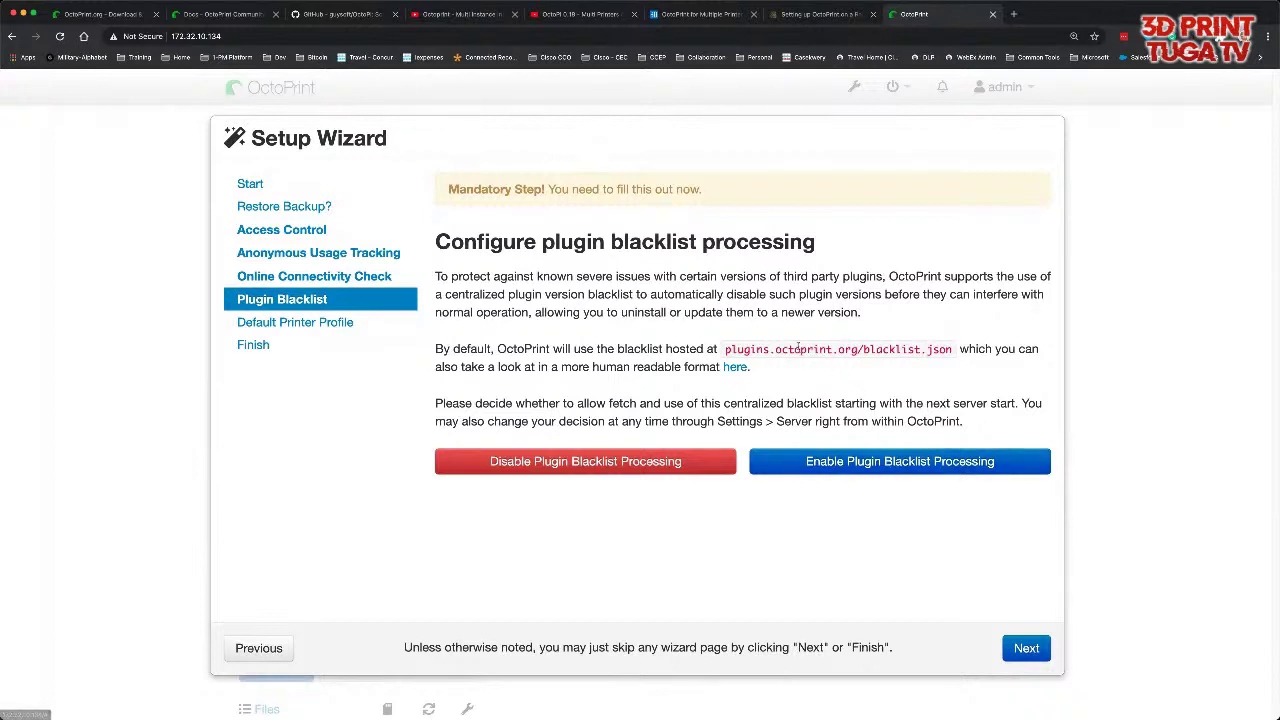
{"action": "left_click_drag", "start_coordinate": [730, 349], "coordinate": [946, 371]}
{"action": "left_click", "coordinate": [893, 371]}
{"action": "left_click", "coordinate": [940, 374]}
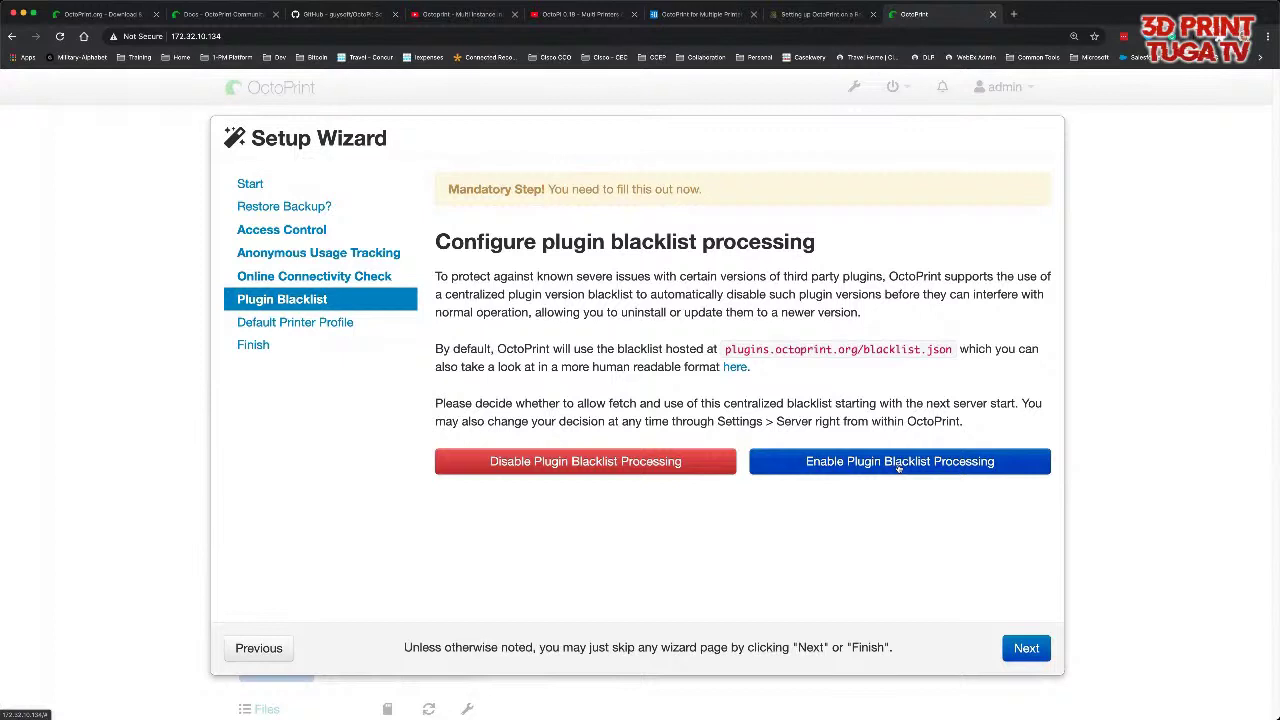
{"action": "left_click", "coordinate": [898, 464]}
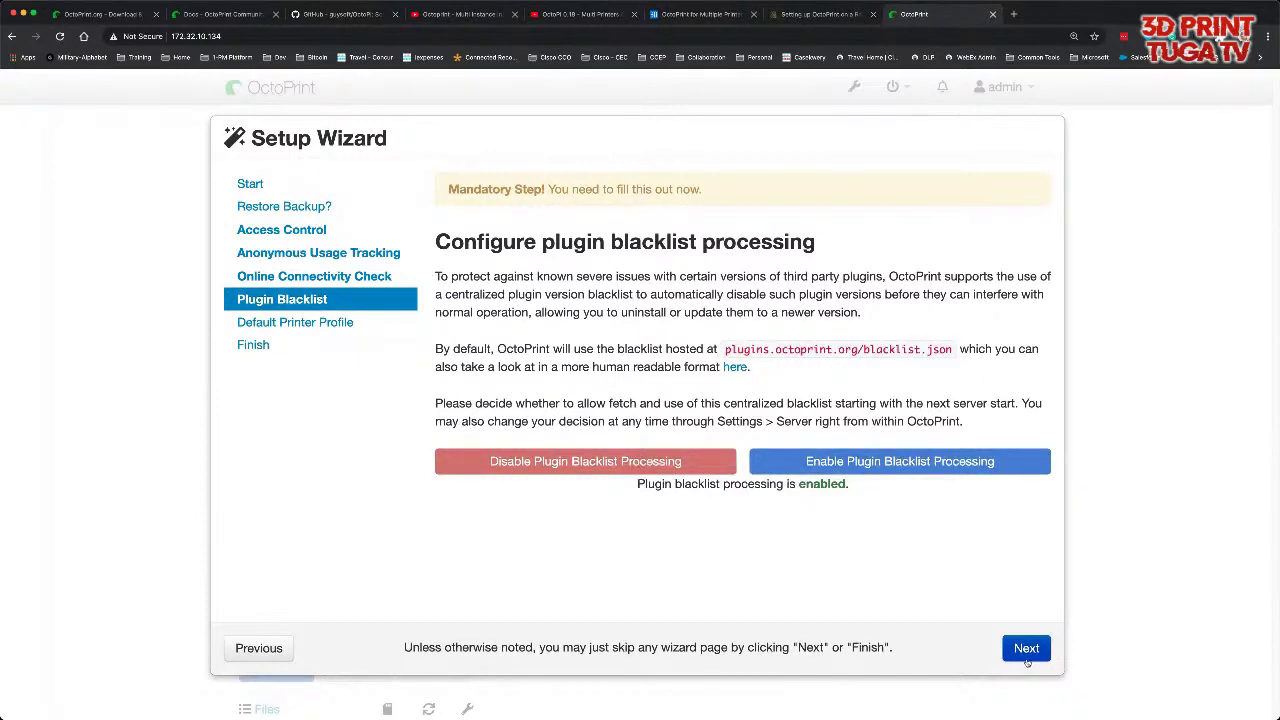
{"action": "left_click", "coordinate": [1026, 648]}
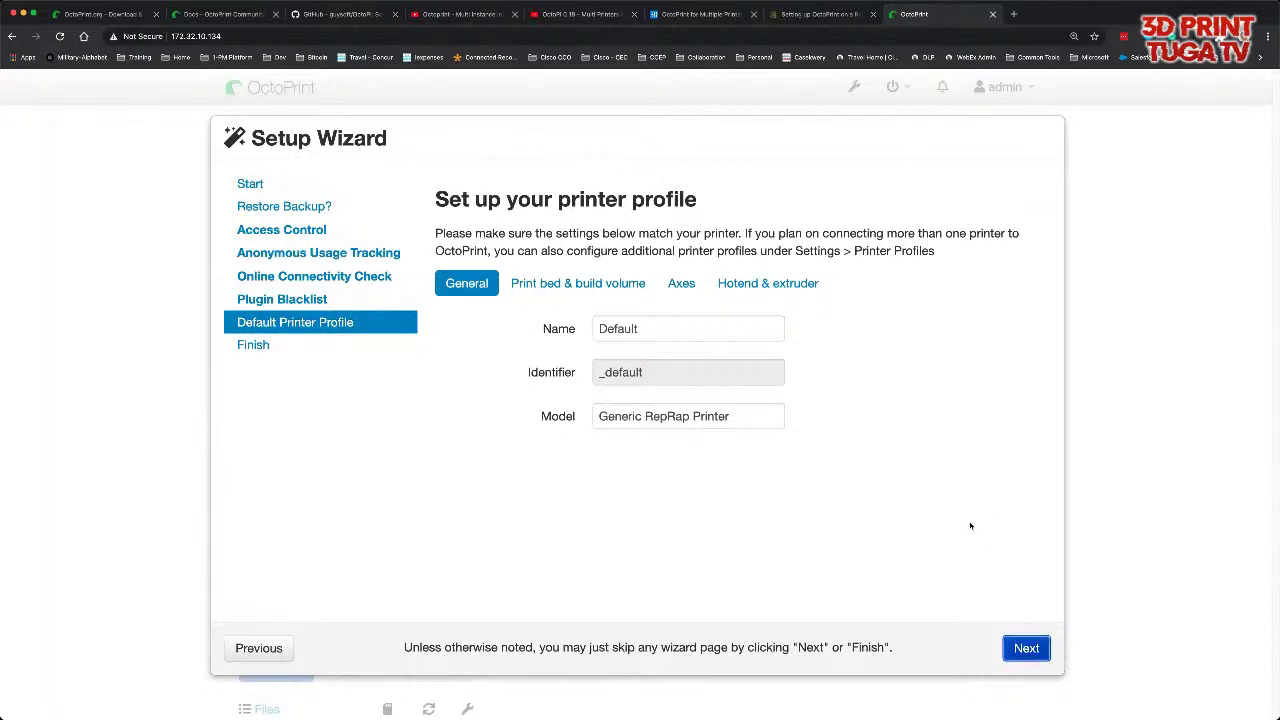
- Name the profile 'Sapphire da treta' with model 'Um dia vai funcionar!' and show bed settings
{"action": "double_click", "coordinate": [641, 330]}
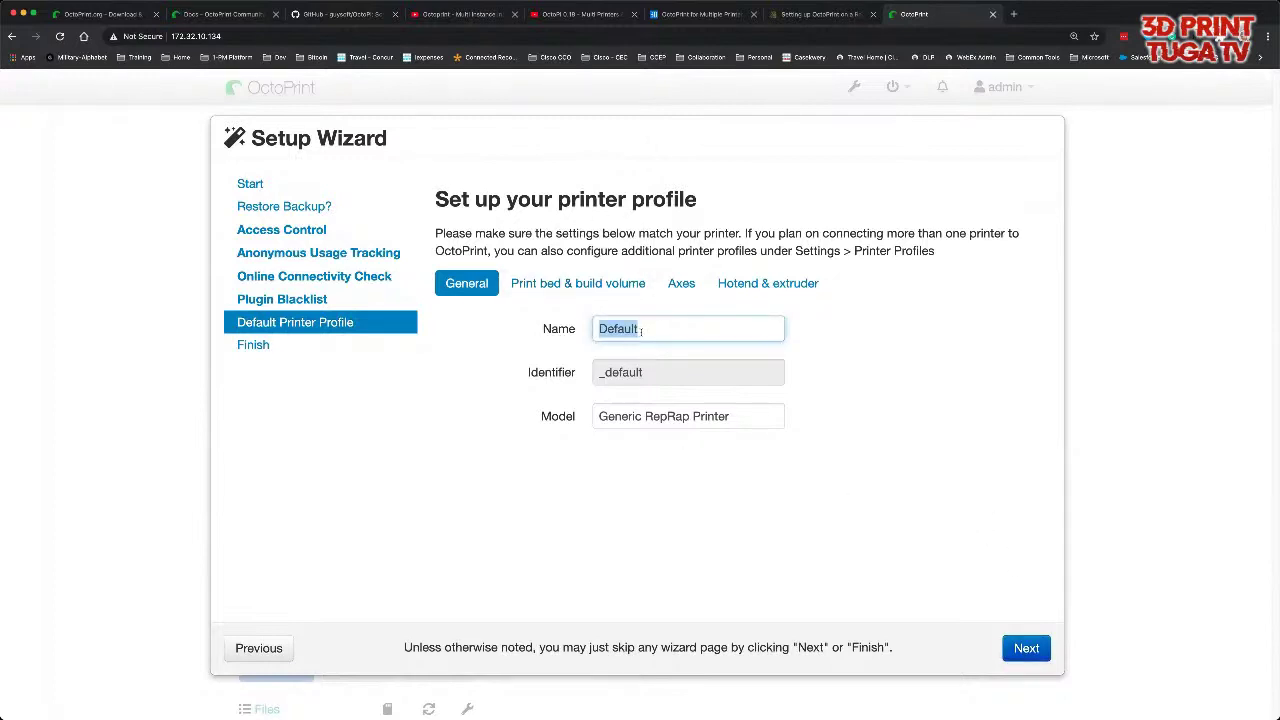
{"action": "type", "text": "Sapphire da treta"}
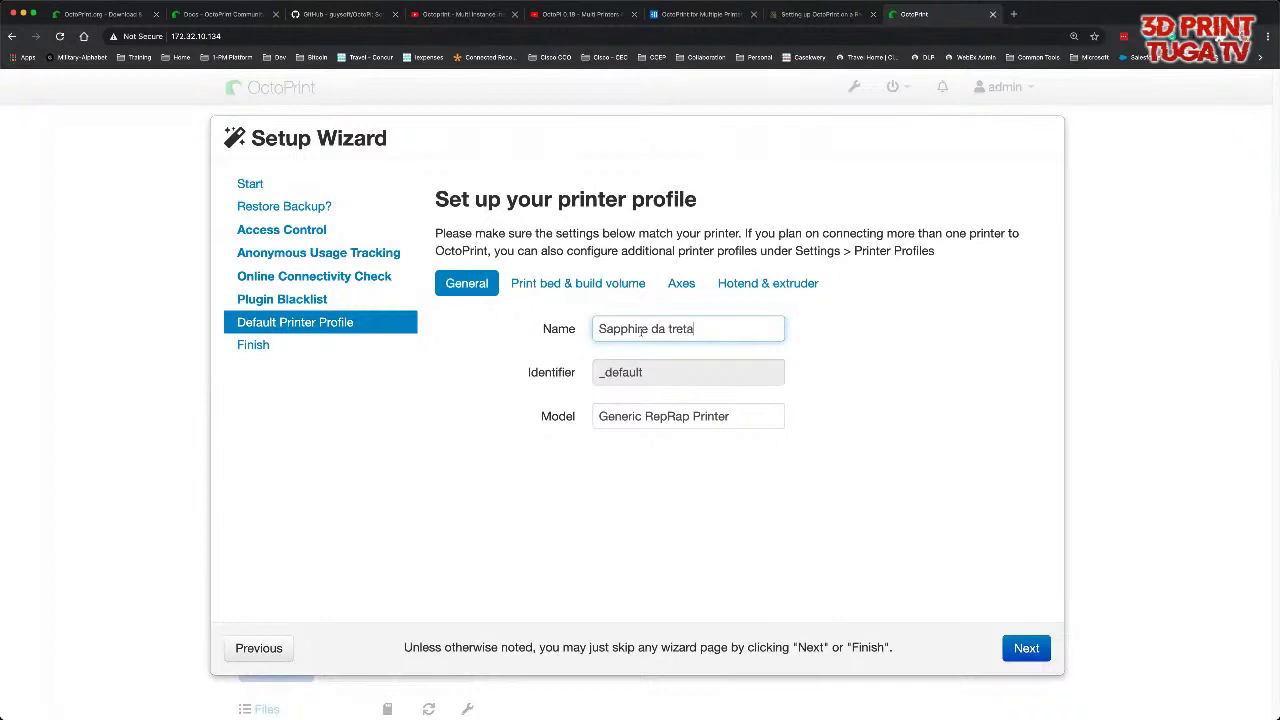
{"action": "left_click_drag", "start_coordinate": [733, 417], "coordinate": [596, 416]}
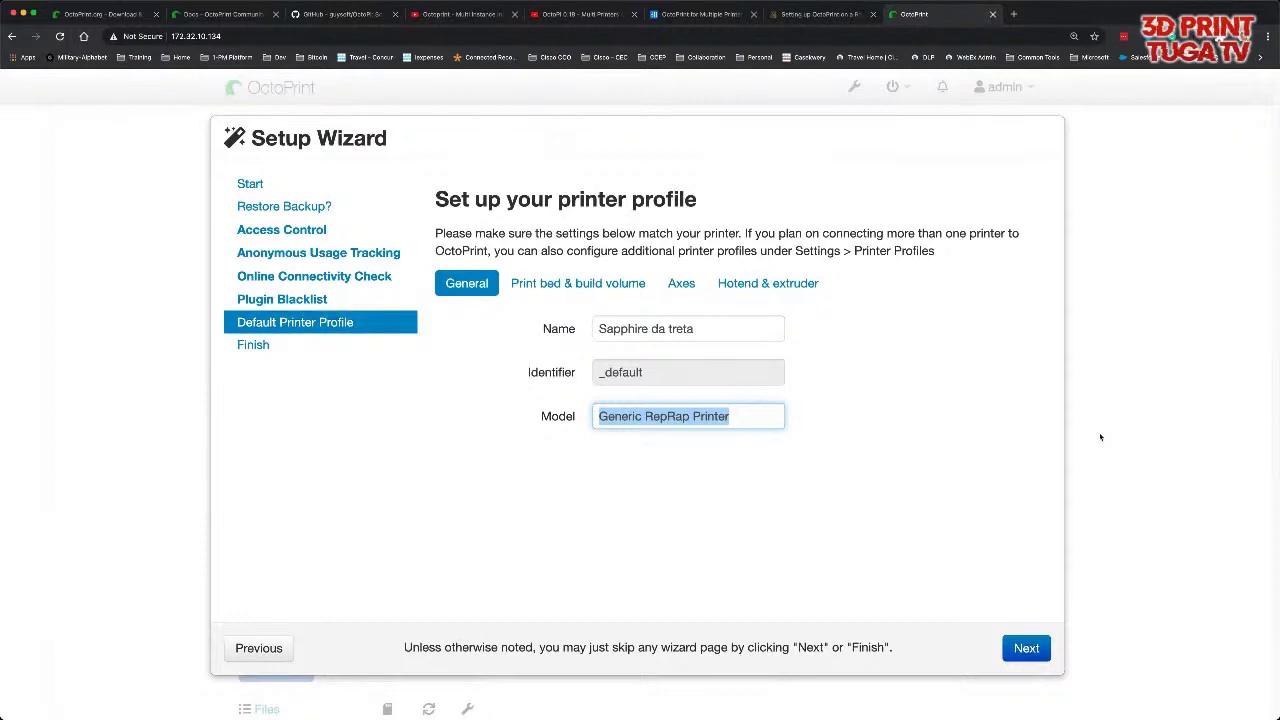
{"action": "type", "text": "Unm "}
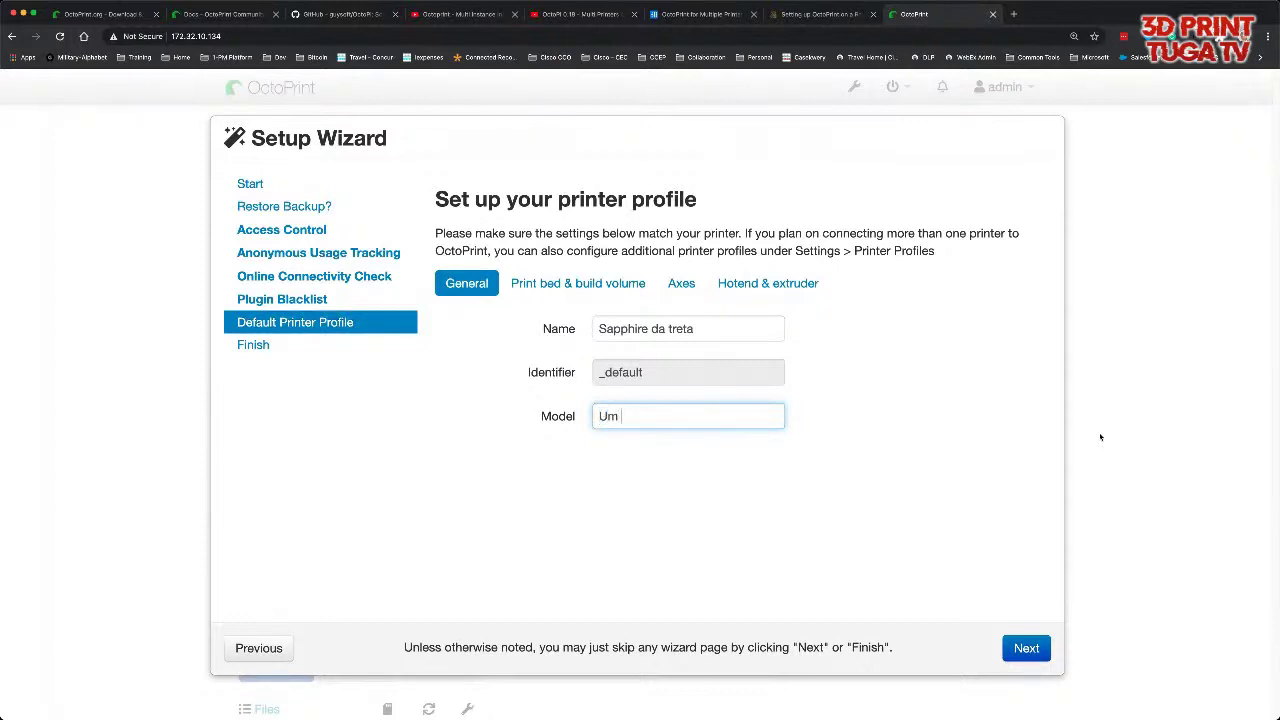
{"action": "type", "text": "dia vai funcionar!"}
{"action": "left_click", "coordinate": [890, 489]}
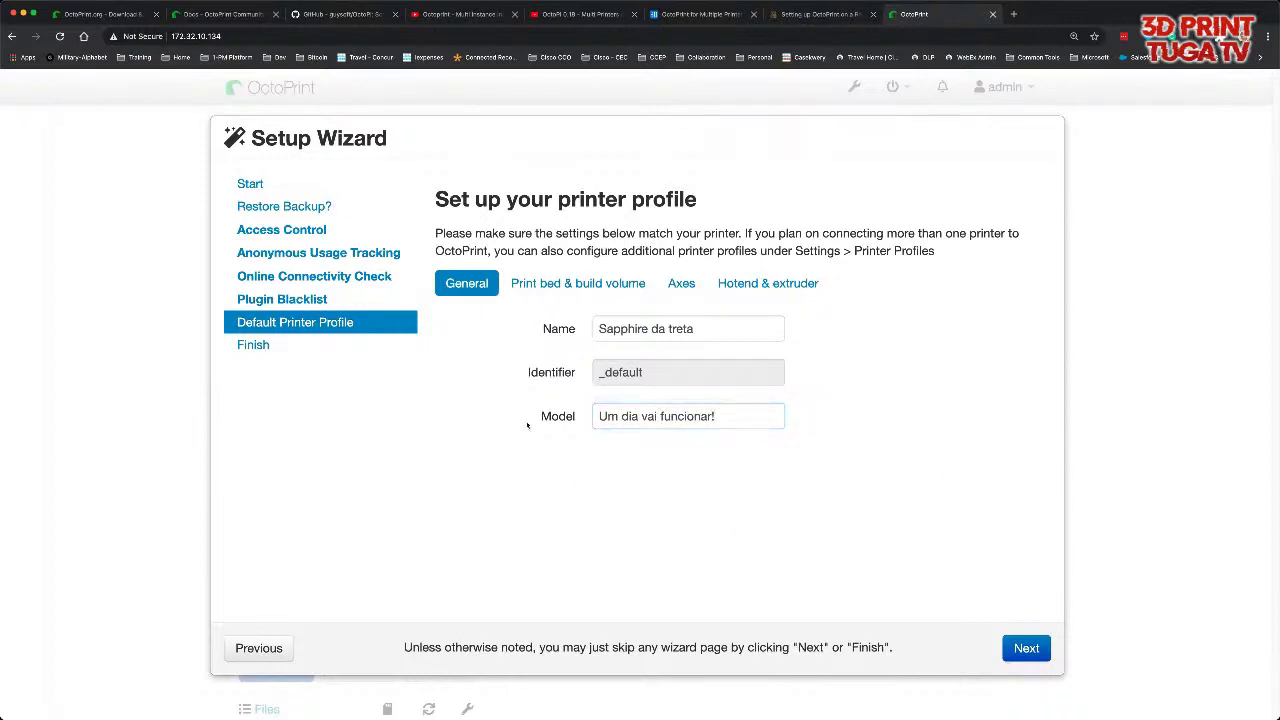
{"action": "left_click", "coordinate": [595, 290]}
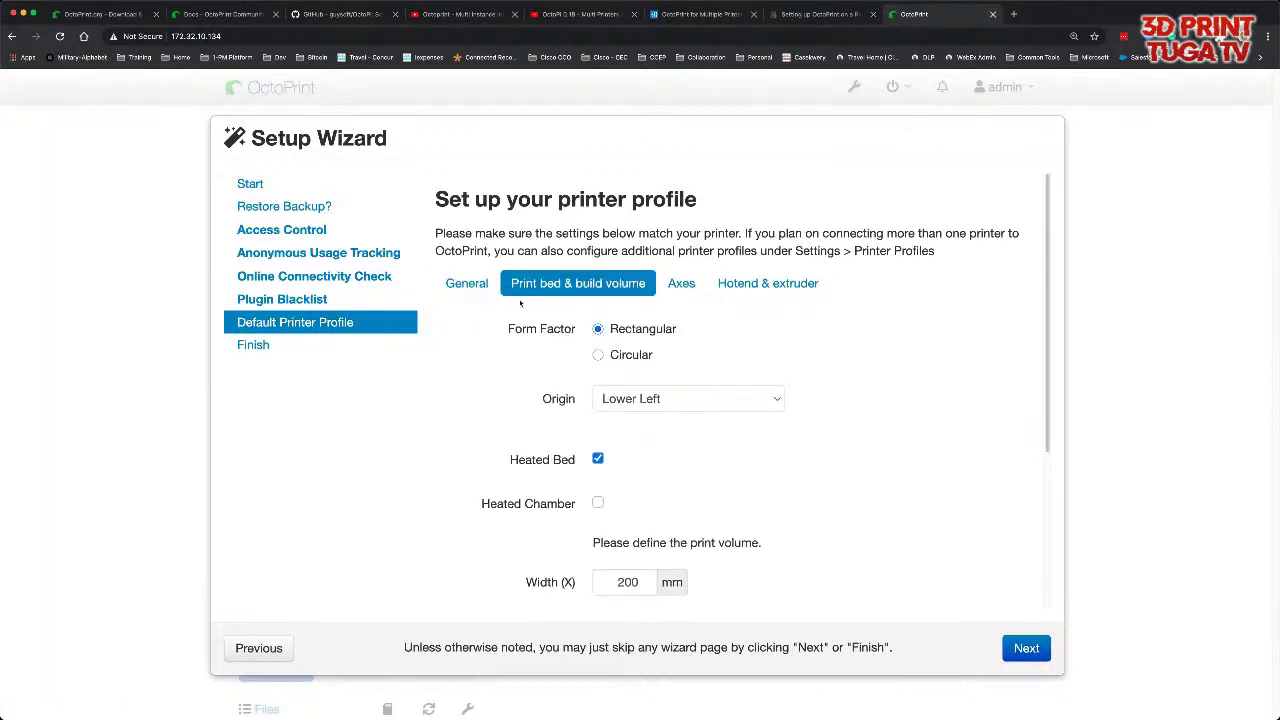
- Keep the bed origin set to Lower Left
{"action": "scroll", "coordinate": [782, 380], "scroll_direction": "down", "scroll_amount": 3}
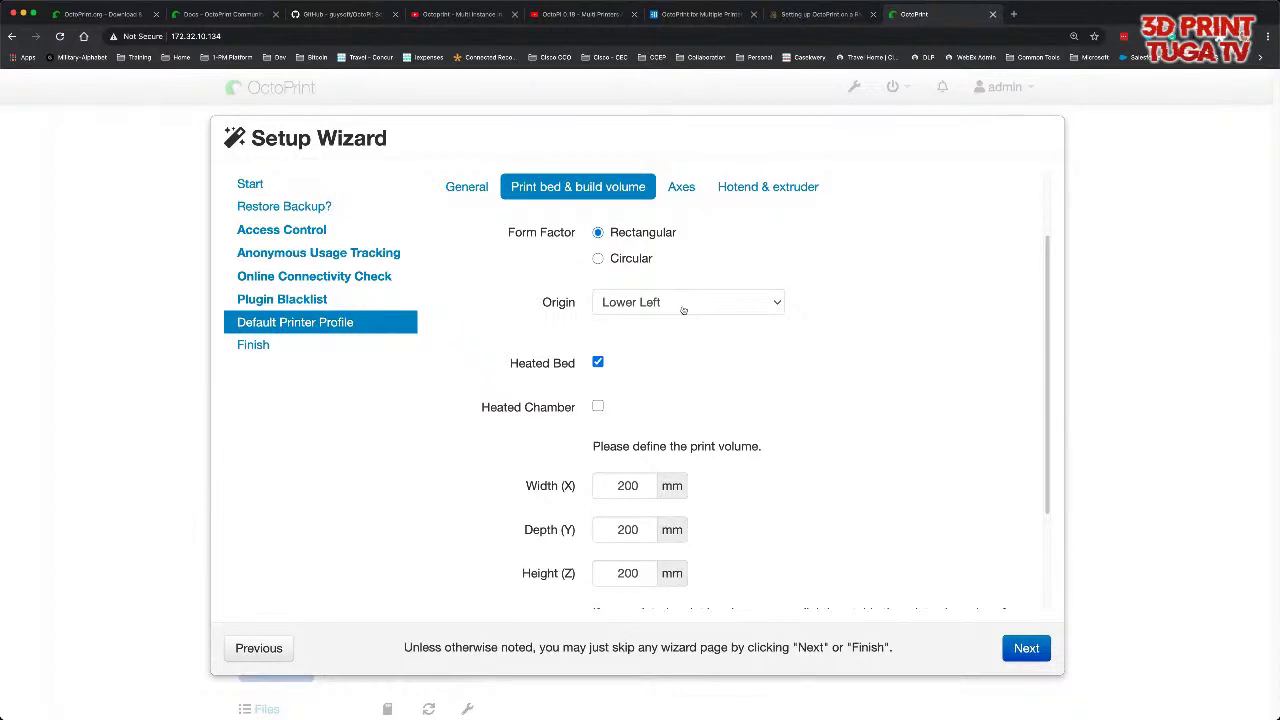
{"action": "left_click", "coordinate": [683, 302]}
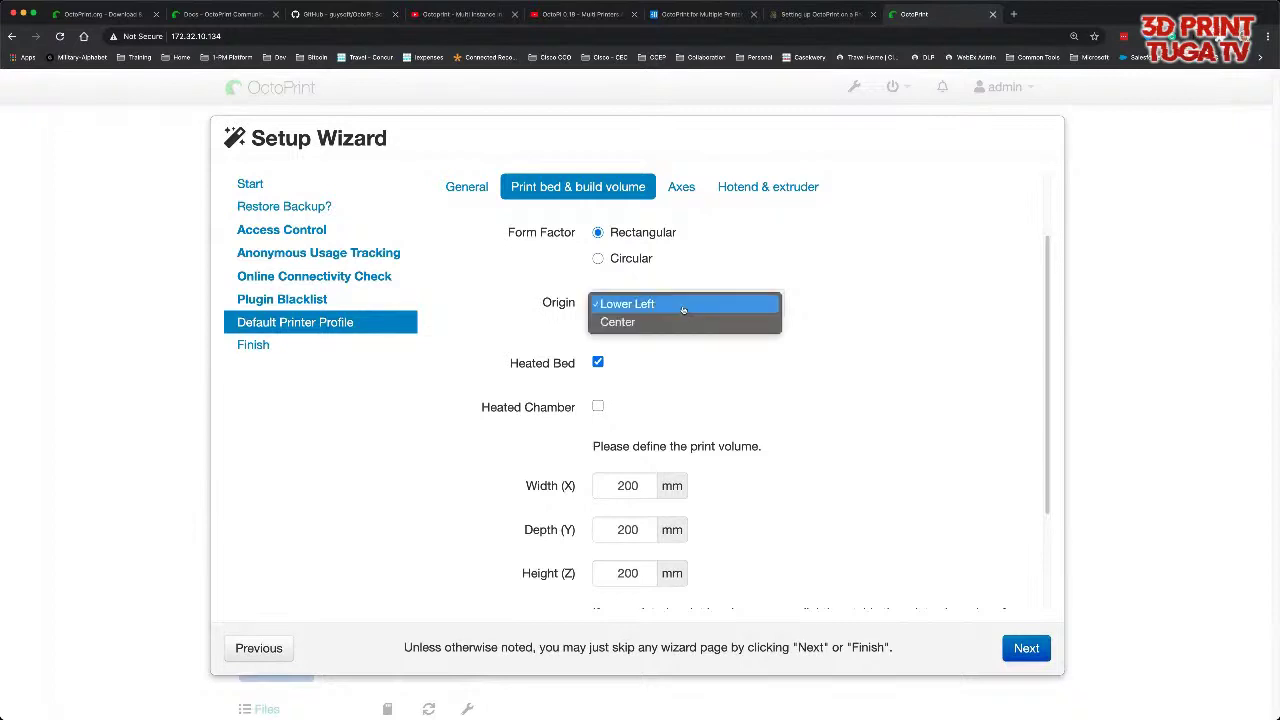
{"action": "left_click", "coordinate": [683, 309]}
{"action": "left_click", "coordinate": [683, 309]}
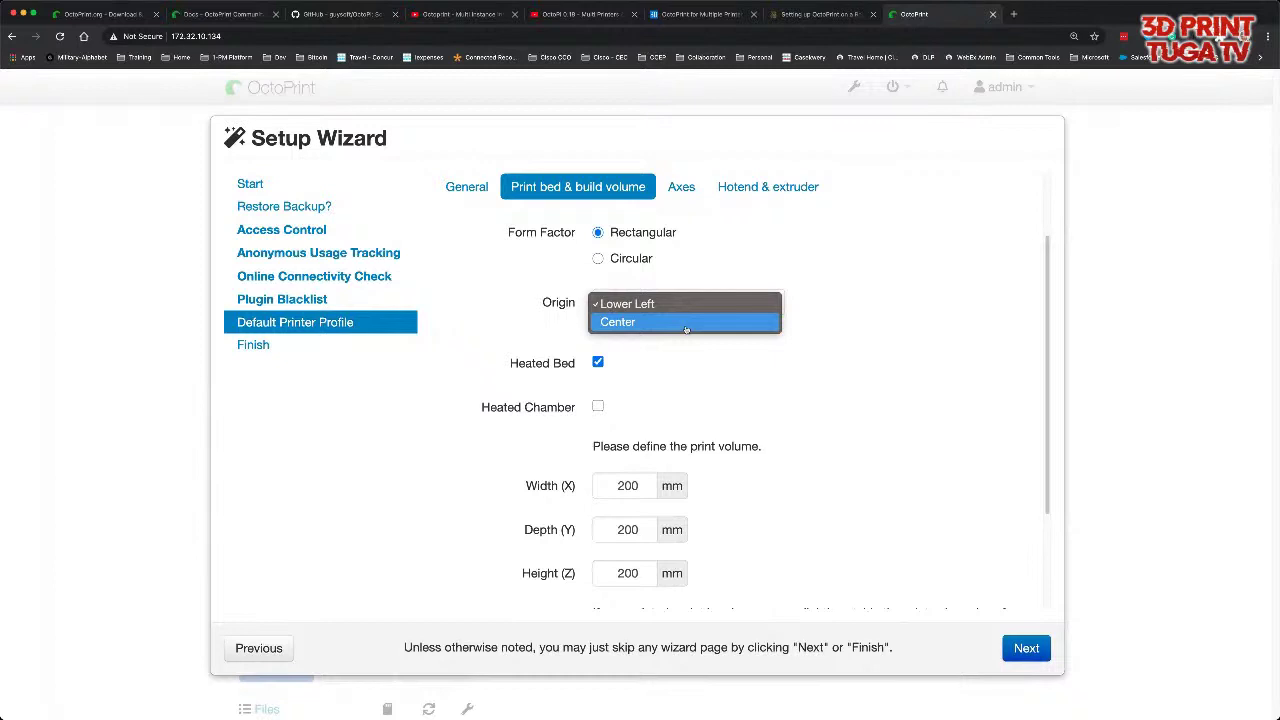
{"action": "left_click", "coordinate": [685, 365]}
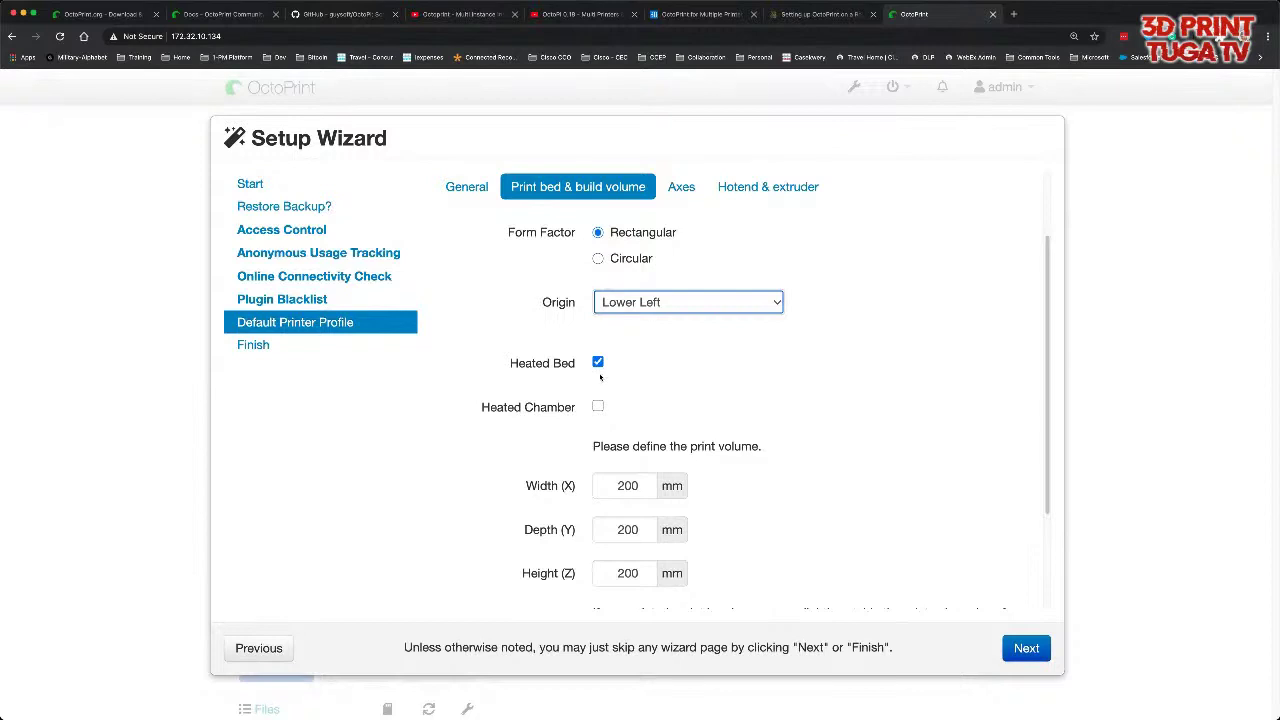
- Enter build volume width 310, depth 310 and height 350 mm
{"action": "double_click", "coordinate": [628, 485]}
{"action": "type", "text": "310"}
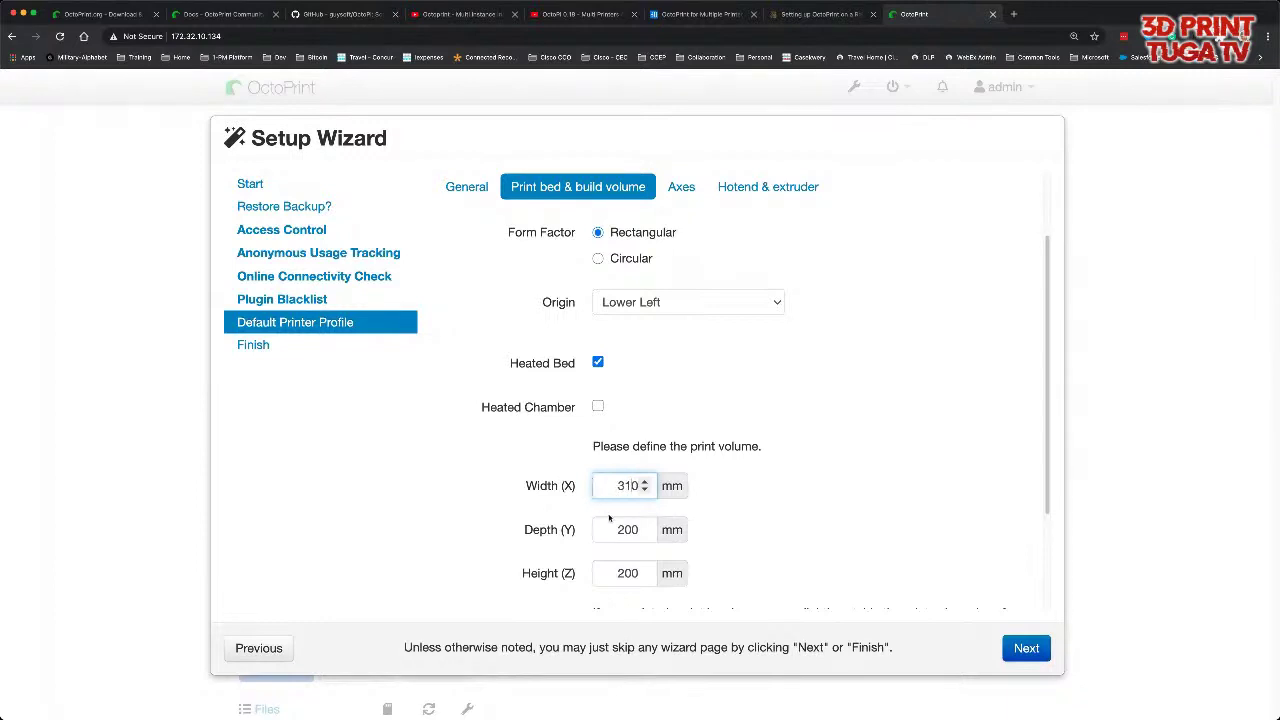
{"action": "double_click", "coordinate": [603, 525]}
{"action": "type", "text": "310"}
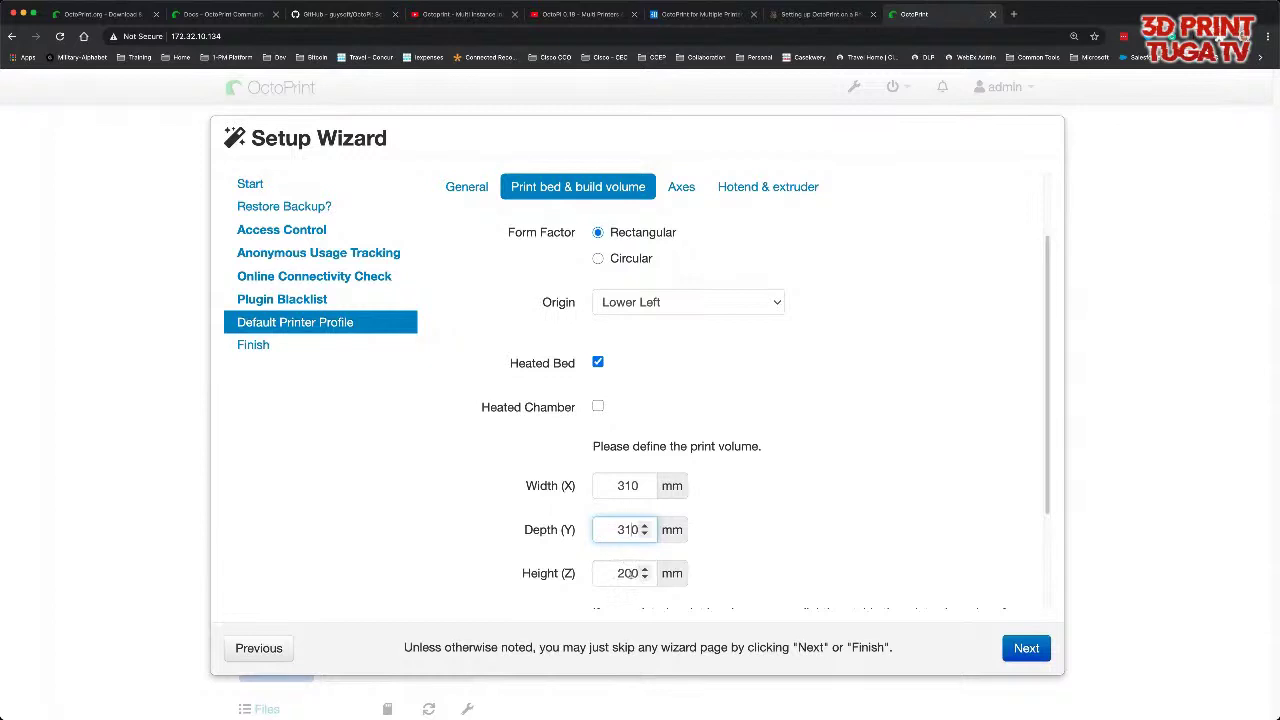
{"action": "double_click", "coordinate": [606, 573]}
{"action": "type", "text": "350"}
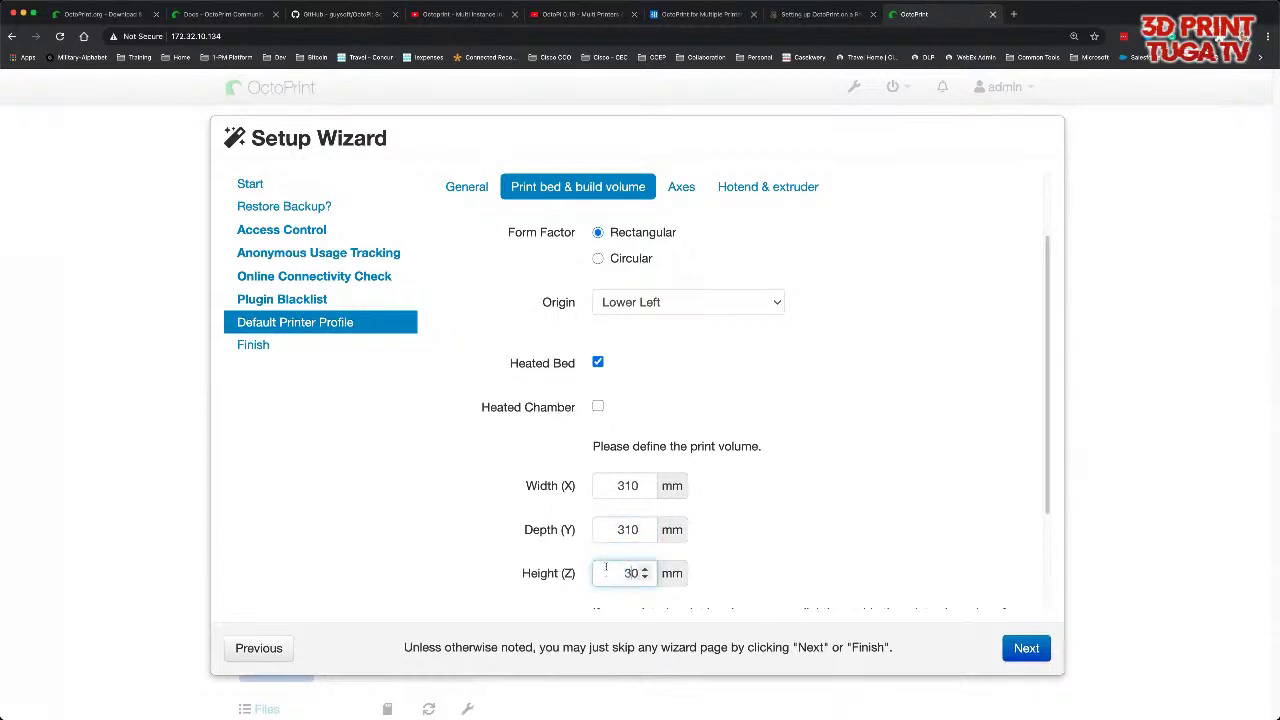
{"action": "scroll", "coordinate": [700, 550], "scroll_direction": "down", "scroll_amount": 1}
{"action": "scroll", "coordinate": [713, 549], "scroll_direction": "down", "scroll_amount": 2}
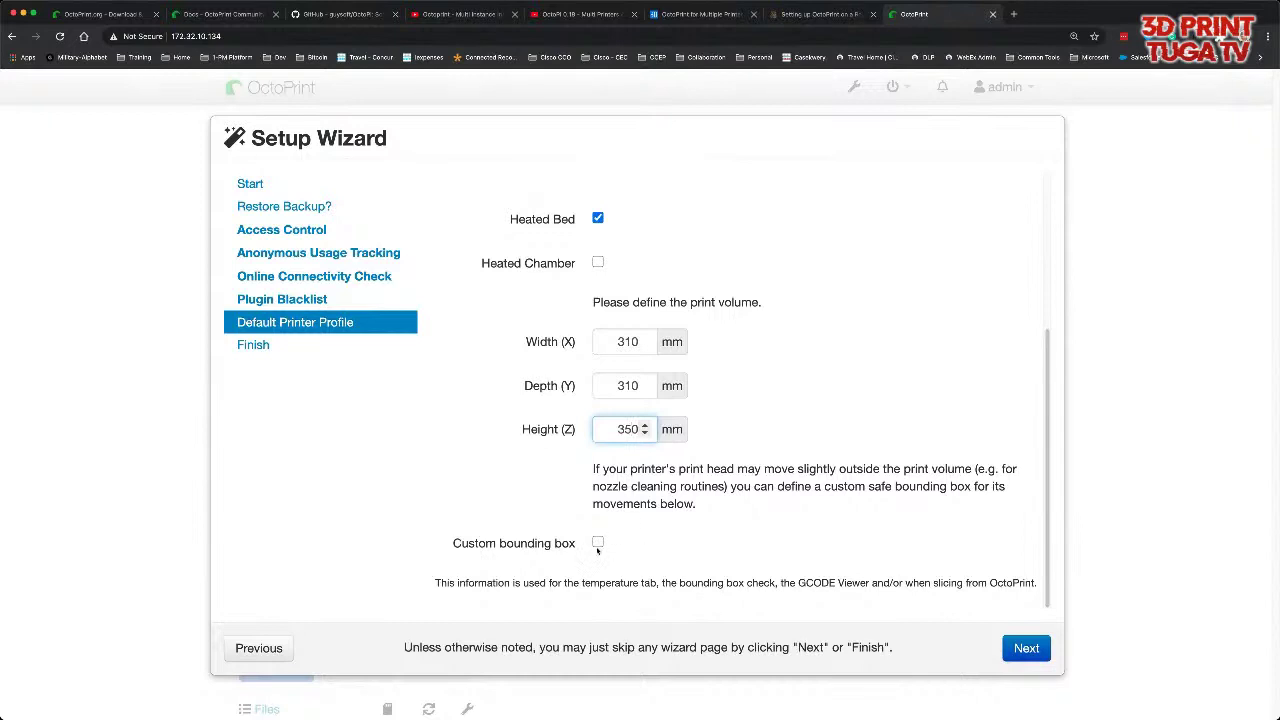
{"action": "scroll", "coordinate": [756, 514], "scroll_direction": "up", "scroll_amount": 2}
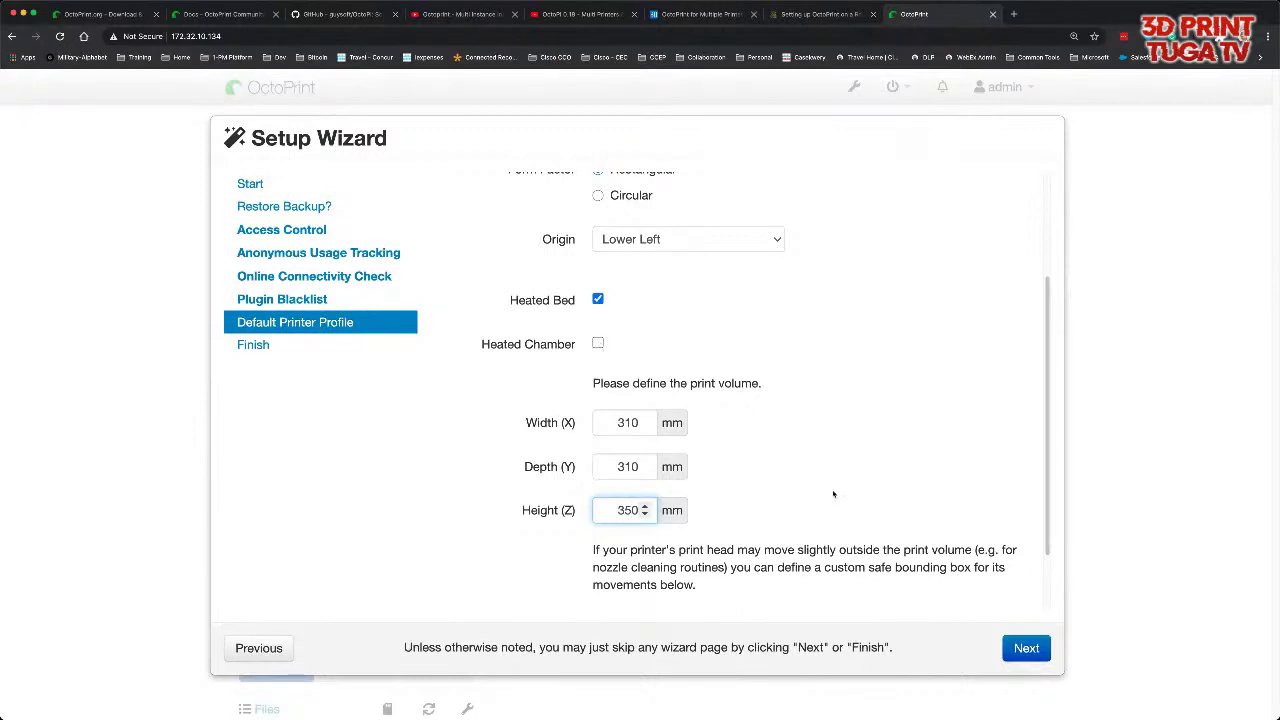
{"action": "scroll", "coordinate": [834, 491], "scroll_direction": "down", "scroll_amount": 2}
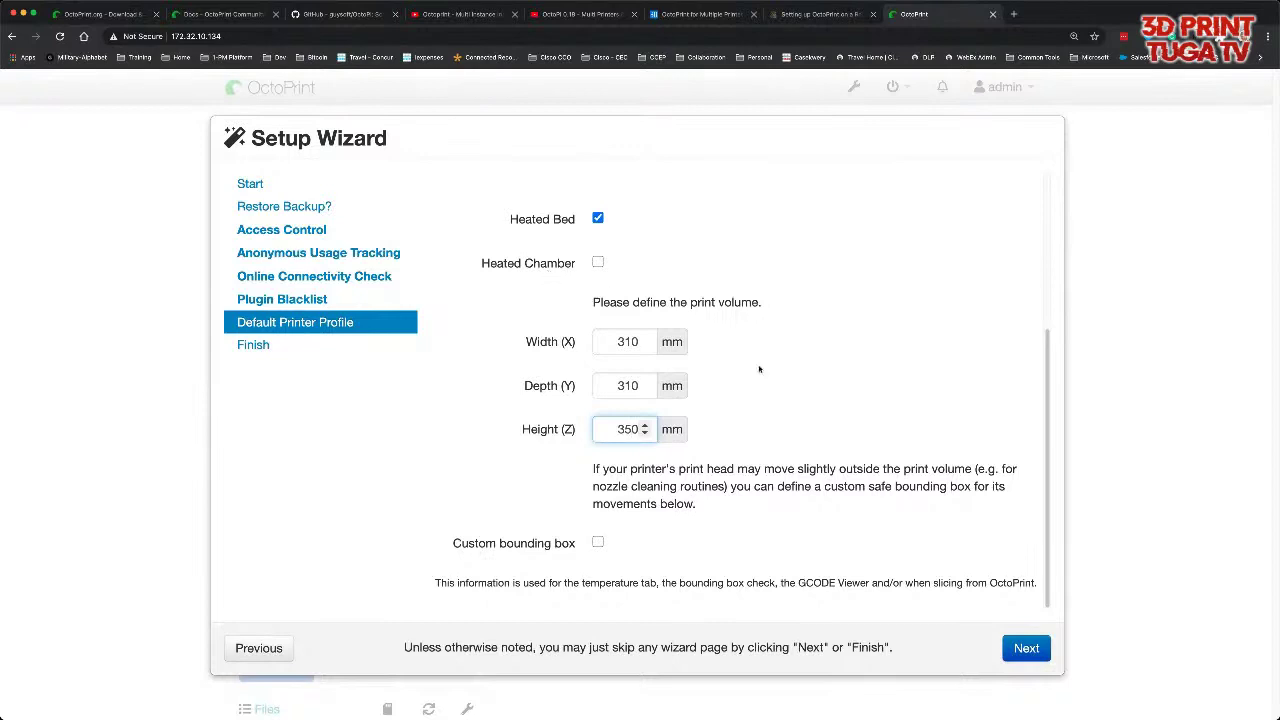
{"action": "scroll", "coordinate": [885, 500], "scroll_direction": "up", "scroll_amount": 6}
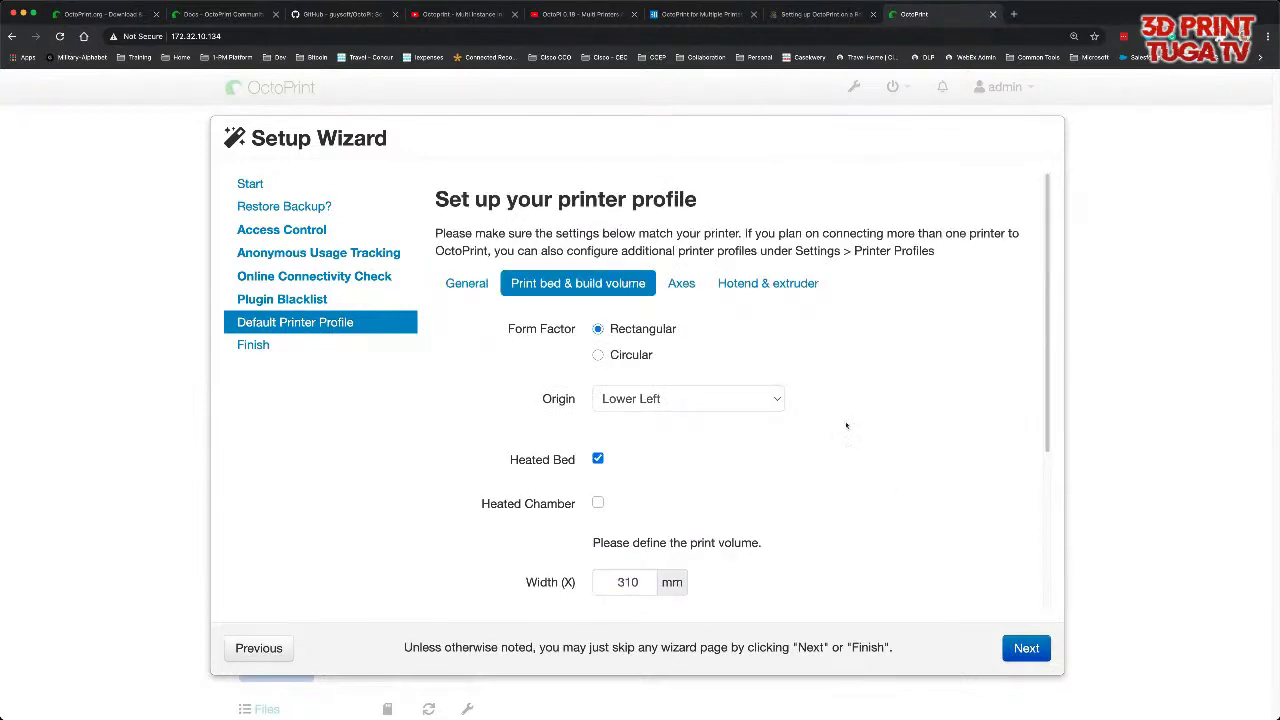
- Review the Axes and Hotend & extruder tabs, then advance to the All Done page
{"action": "left_click", "coordinate": [682, 285]}
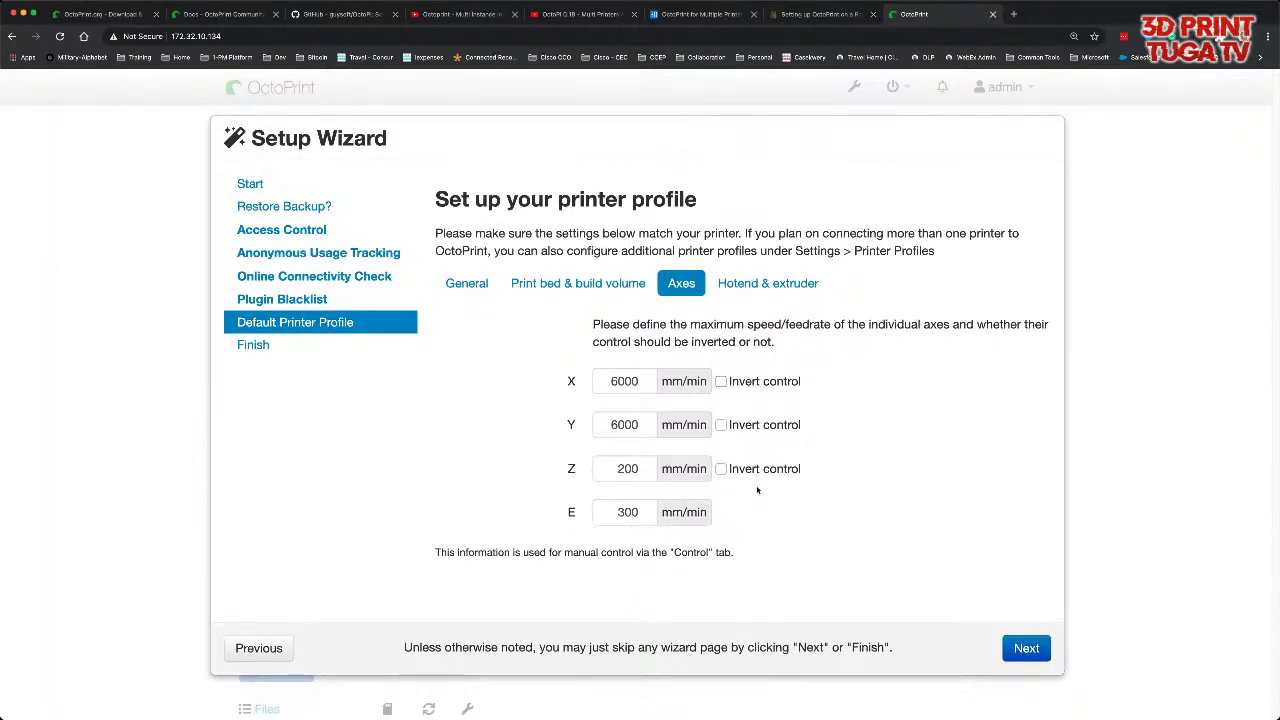
{"action": "left_click", "coordinate": [767, 285]}
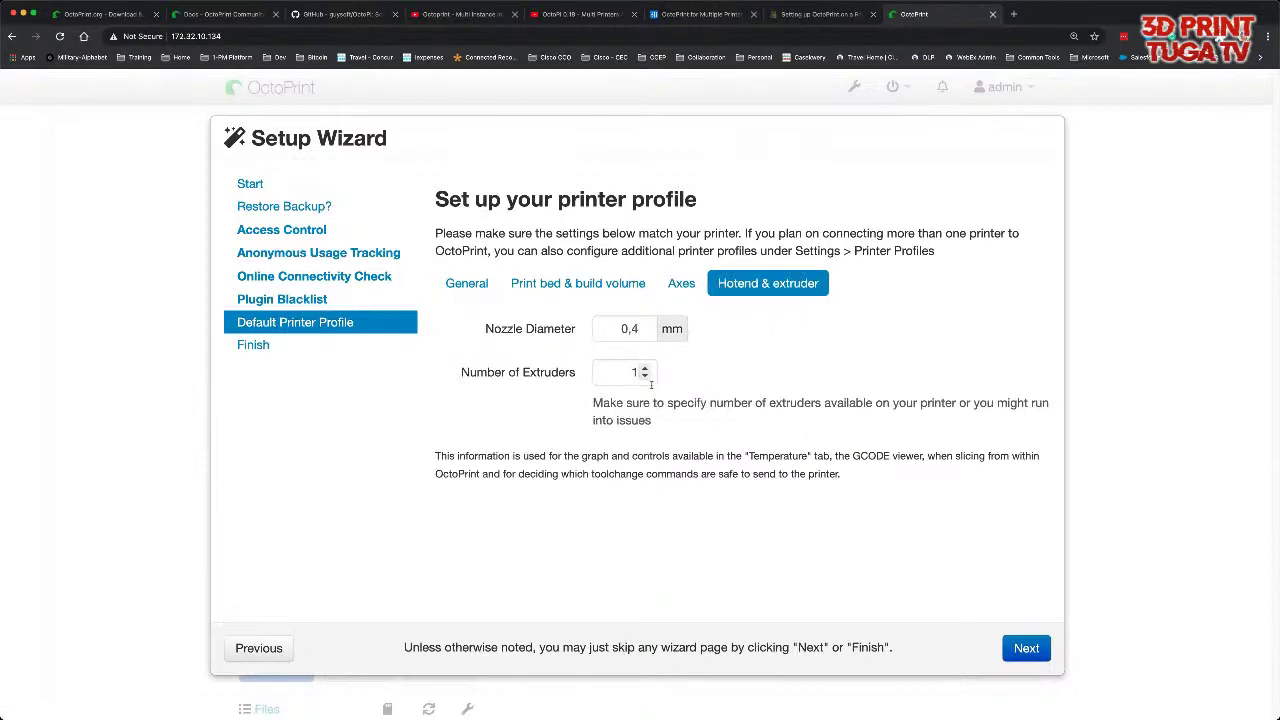
{"action": "left_click", "coordinate": [1022, 650]}
{"action": "left_click", "coordinate": [1021, 652]}
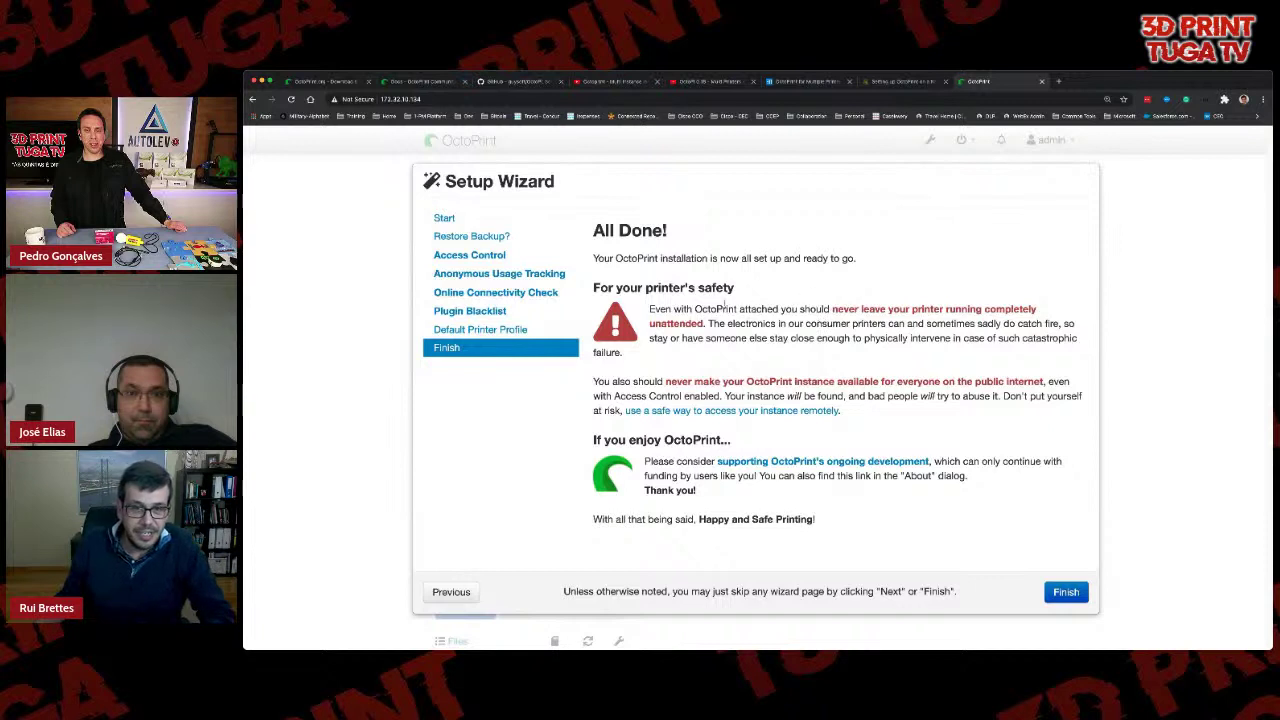
- Highlight the unattended-printing, fire and internet-exposure warnings, then finish the wizard
{"action": "left_click_drag", "start_coordinate": [708, 309], "coordinate": [1008, 318]}
{"action": "right_click", "coordinate": [1008, 318]}
{"action": "left_click", "coordinate": [1050, 315]}
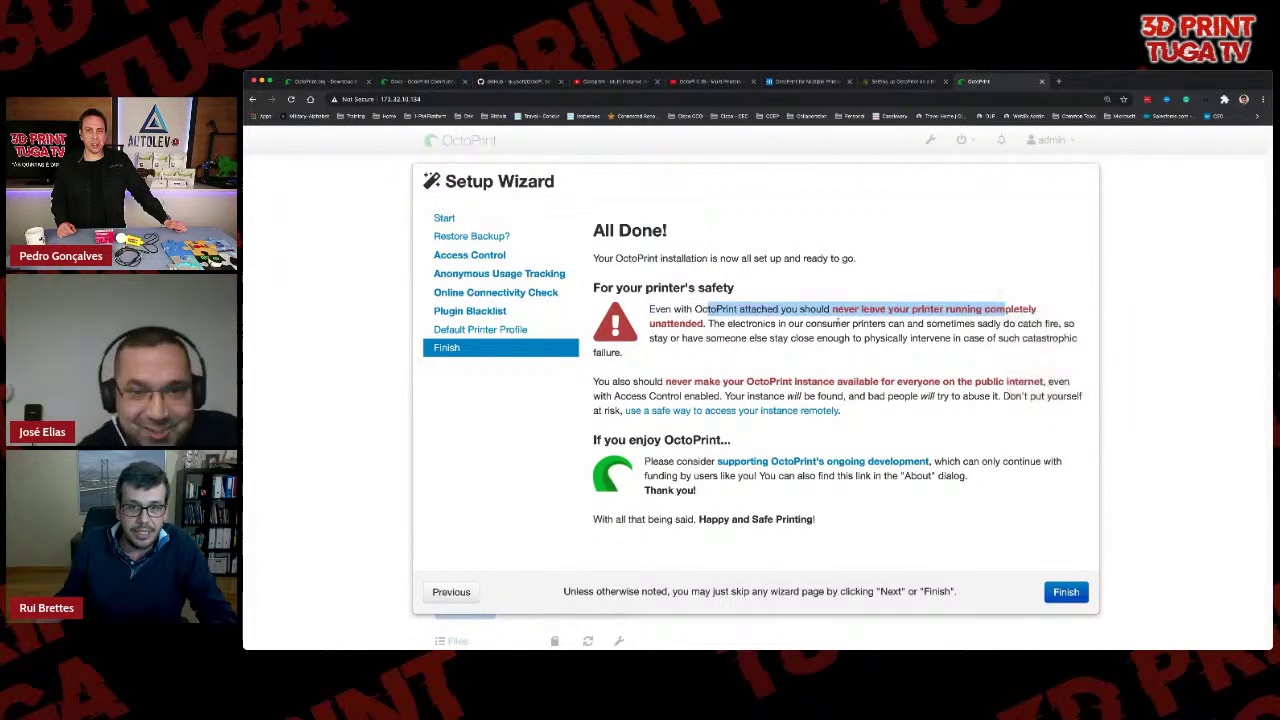
{"action": "left_click", "coordinate": [808, 337]}
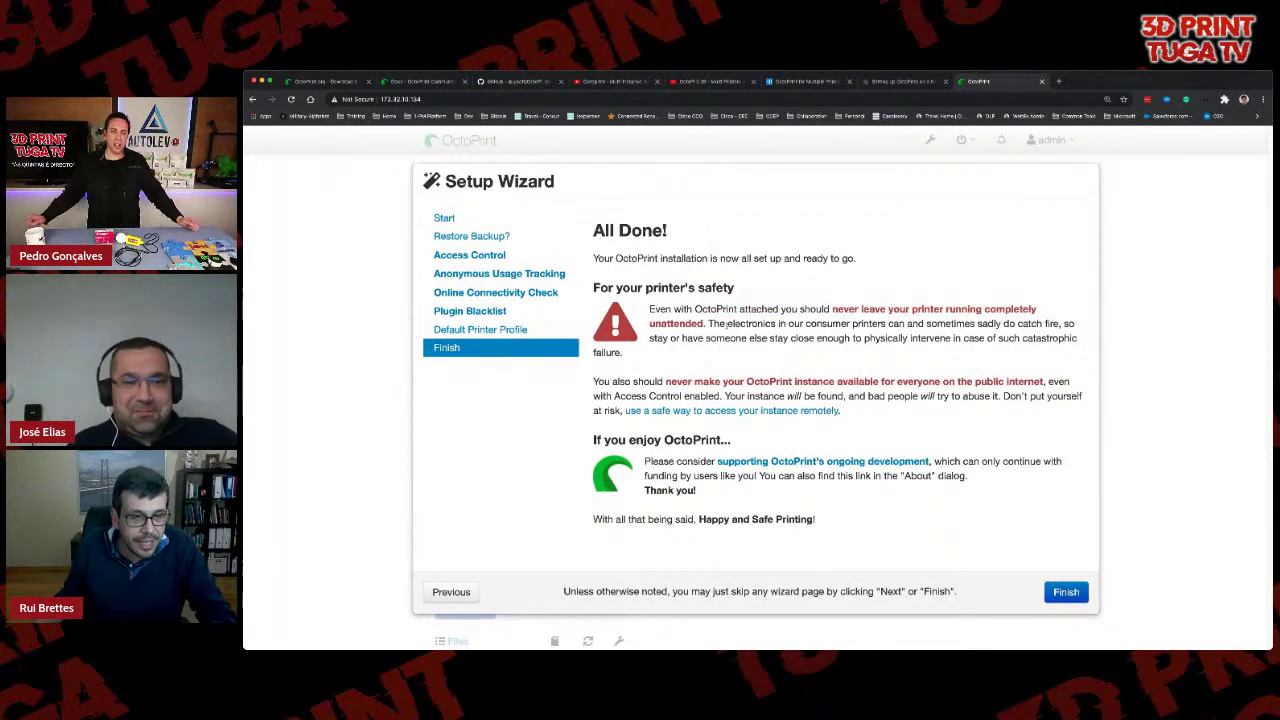
{"action": "left_click_drag", "start_coordinate": [710, 324], "coordinate": [876, 324]}
{"action": "left_click", "coordinate": [869, 340]}
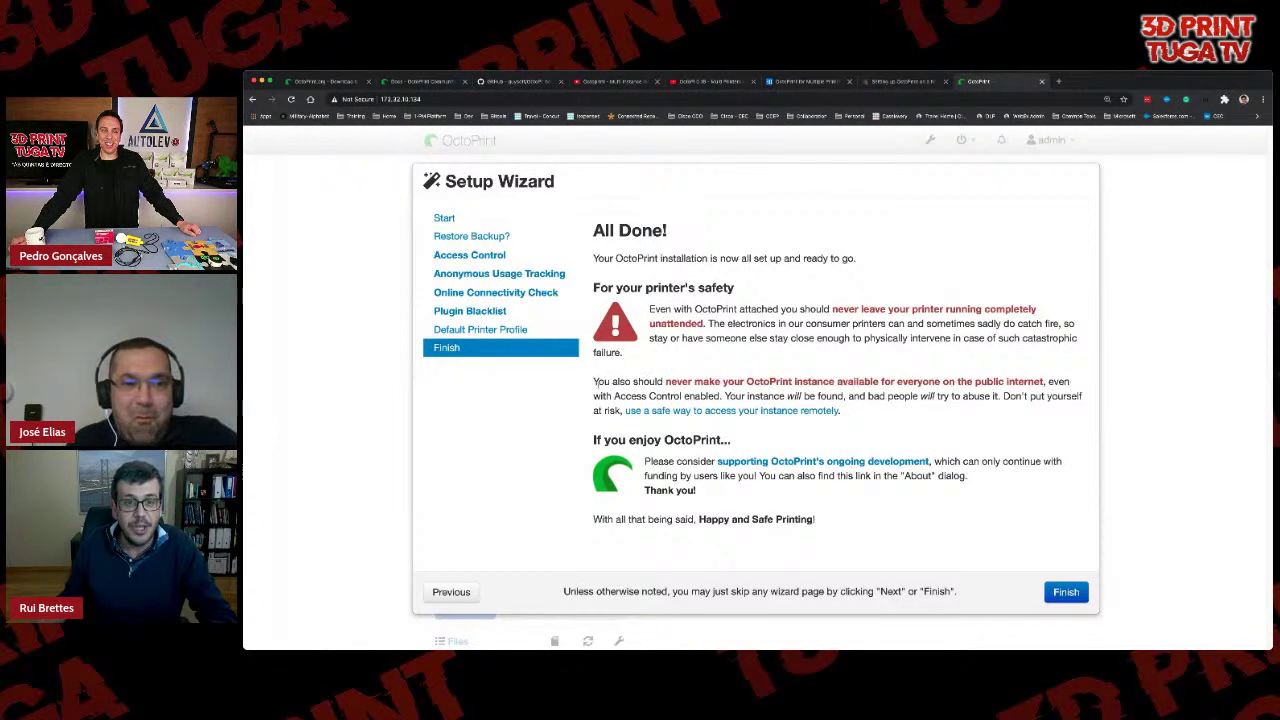
{"action": "left_click_drag", "start_coordinate": [591, 382], "coordinate": [1044, 380]}
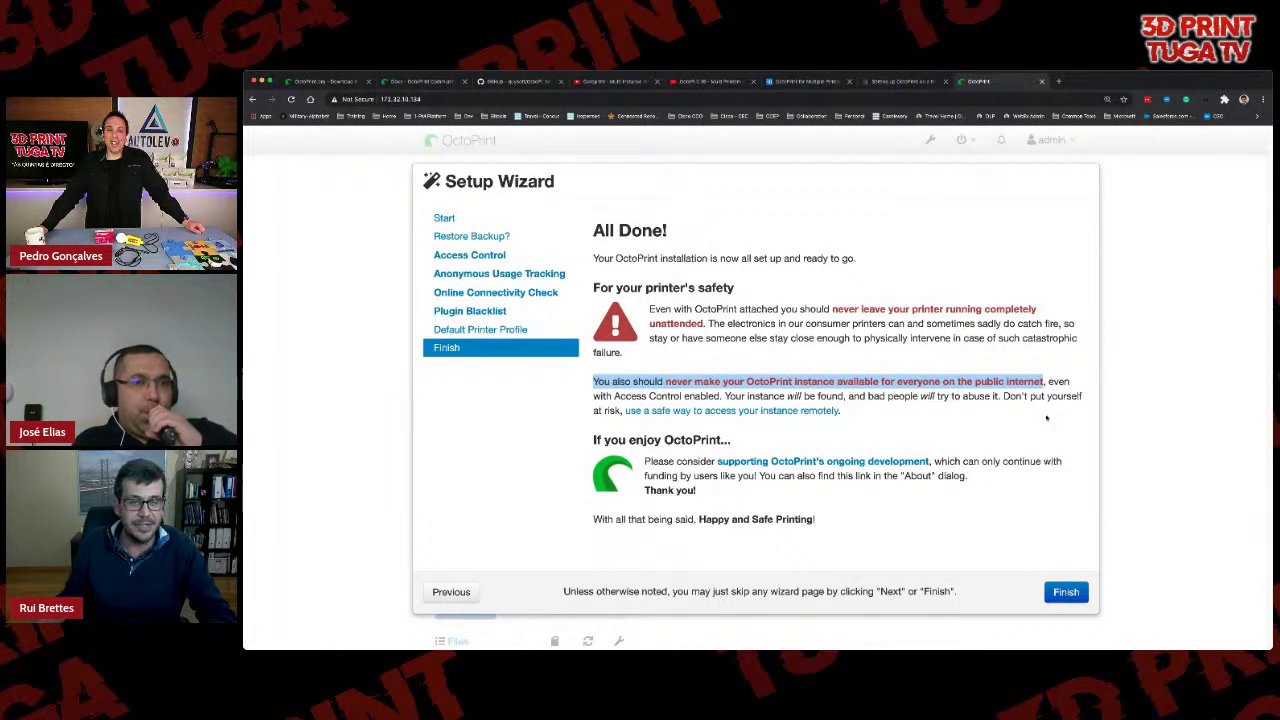
{"action": "left_click", "coordinate": [1045, 418]}
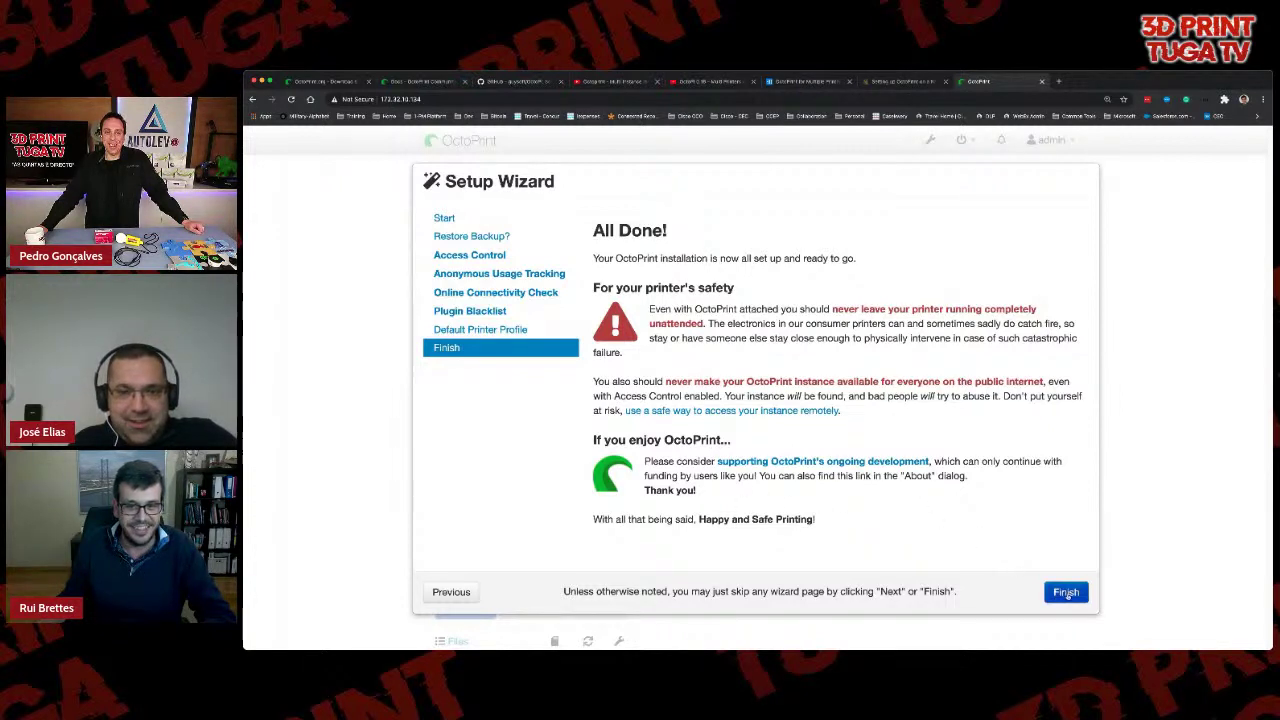
{"action": "left_click", "coordinate": [1066, 592]}
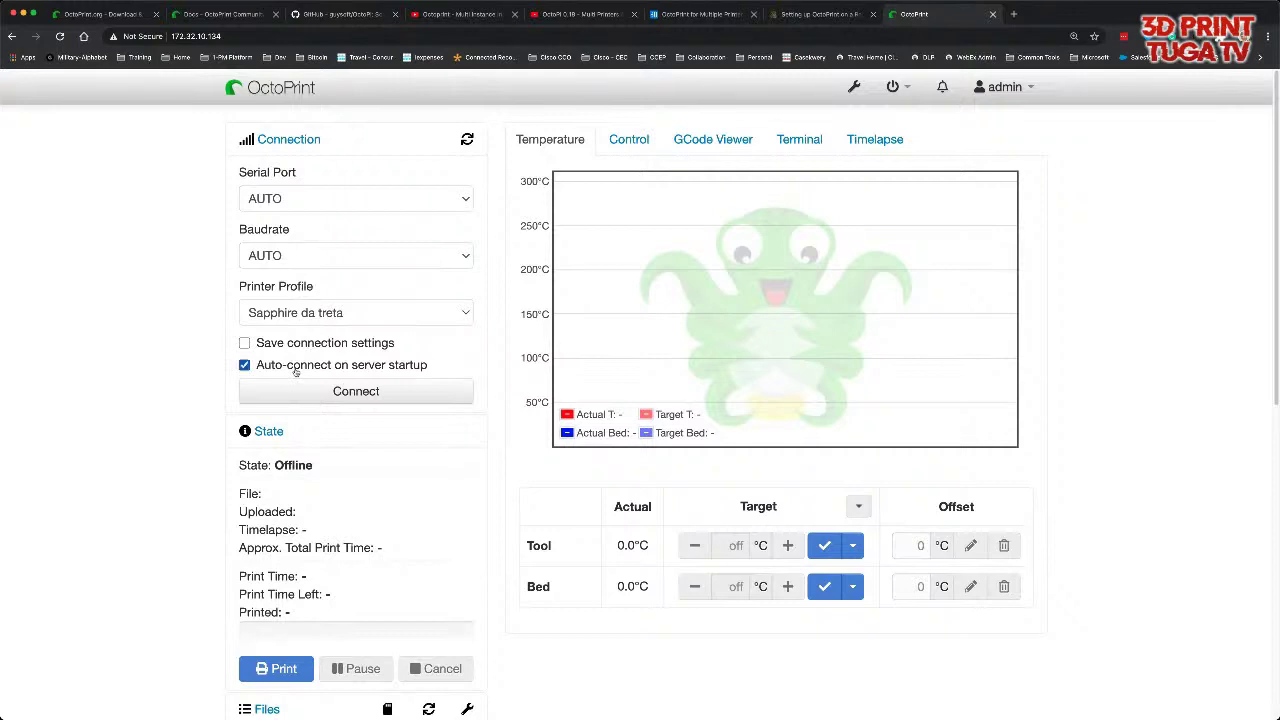
- Choose 115200 as the connection baudrate and confirm the serial port stays on AUTO
{"action": "left_click", "coordinate": [284, 260]}
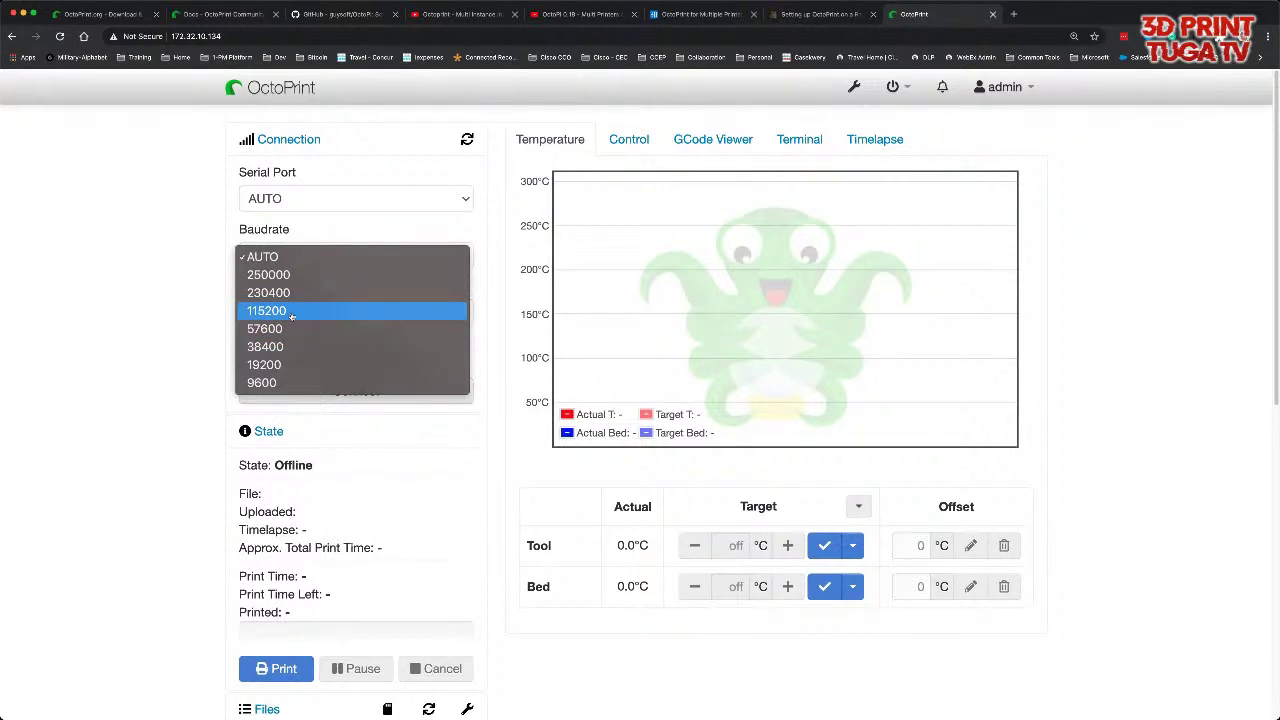
{"action": "left_click", "coordinate": [291, 312]}
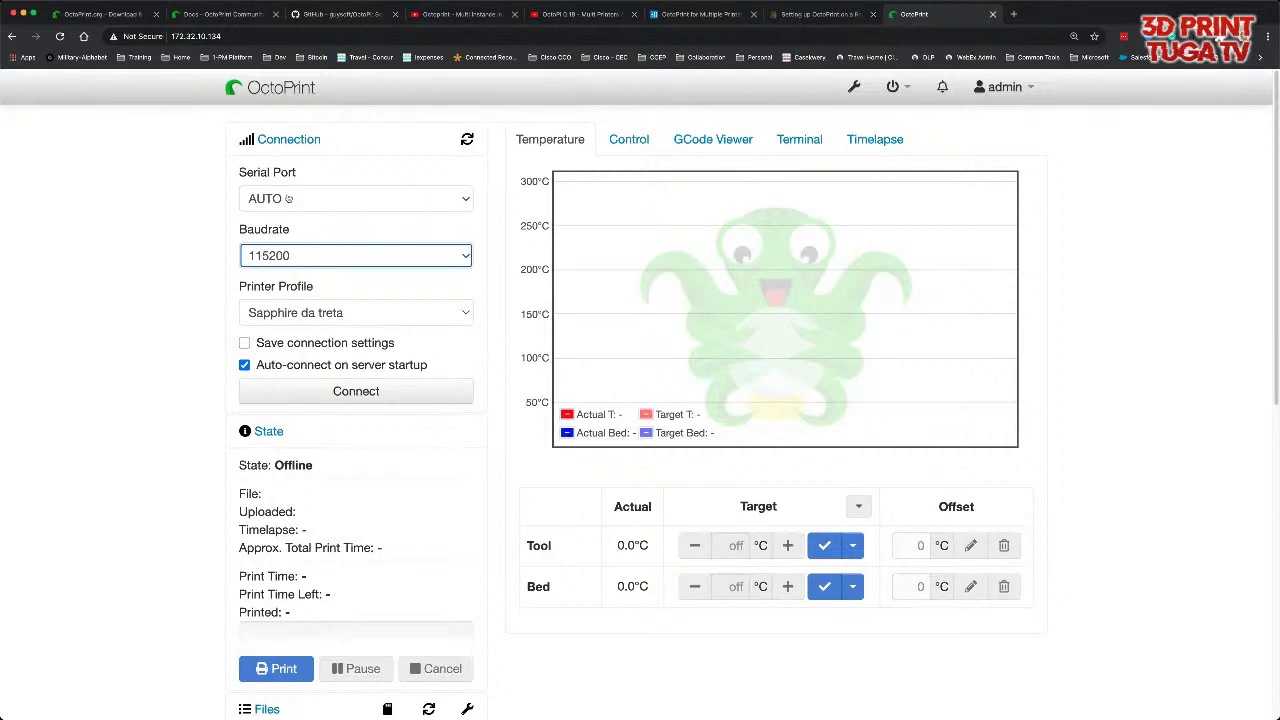
{"action": "left_click", "coordinate": [288, 198]}
{"action": "left_click", "coordinate": [300, 198]}
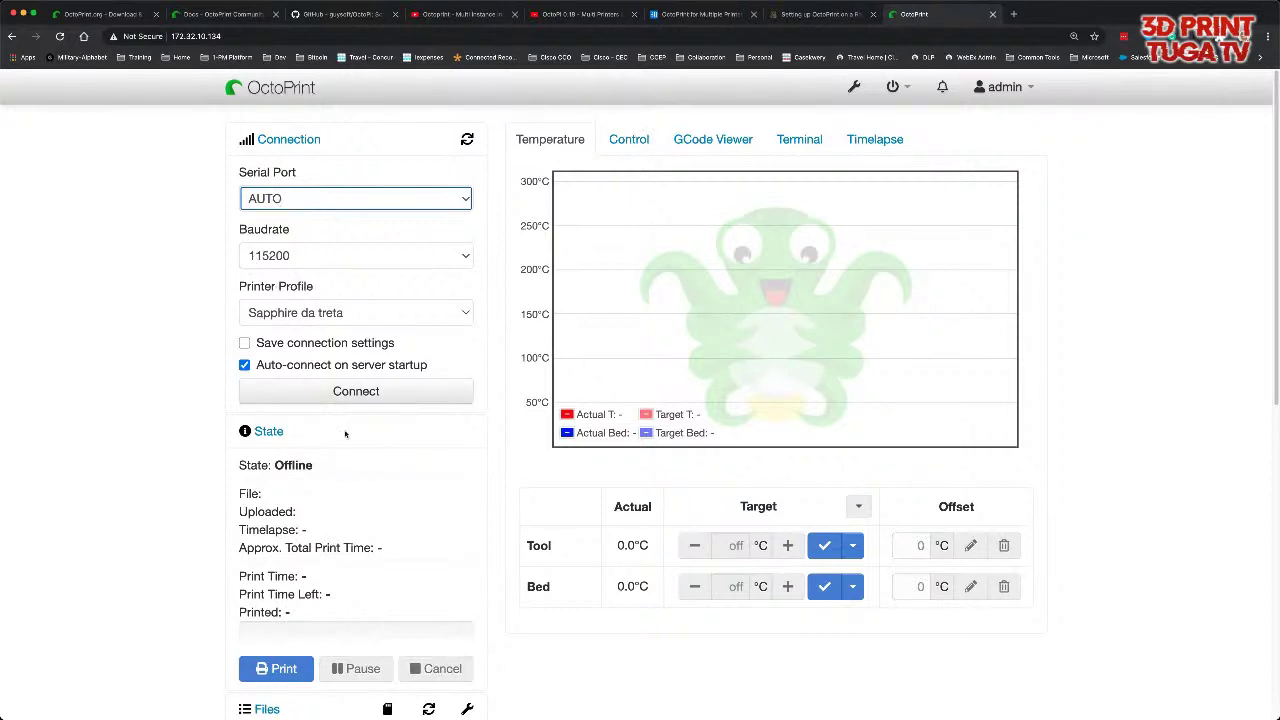
{"action": "scroll", "coordinate": [333, 484], "scroll_direction": "down", "scroll_amount": 1}
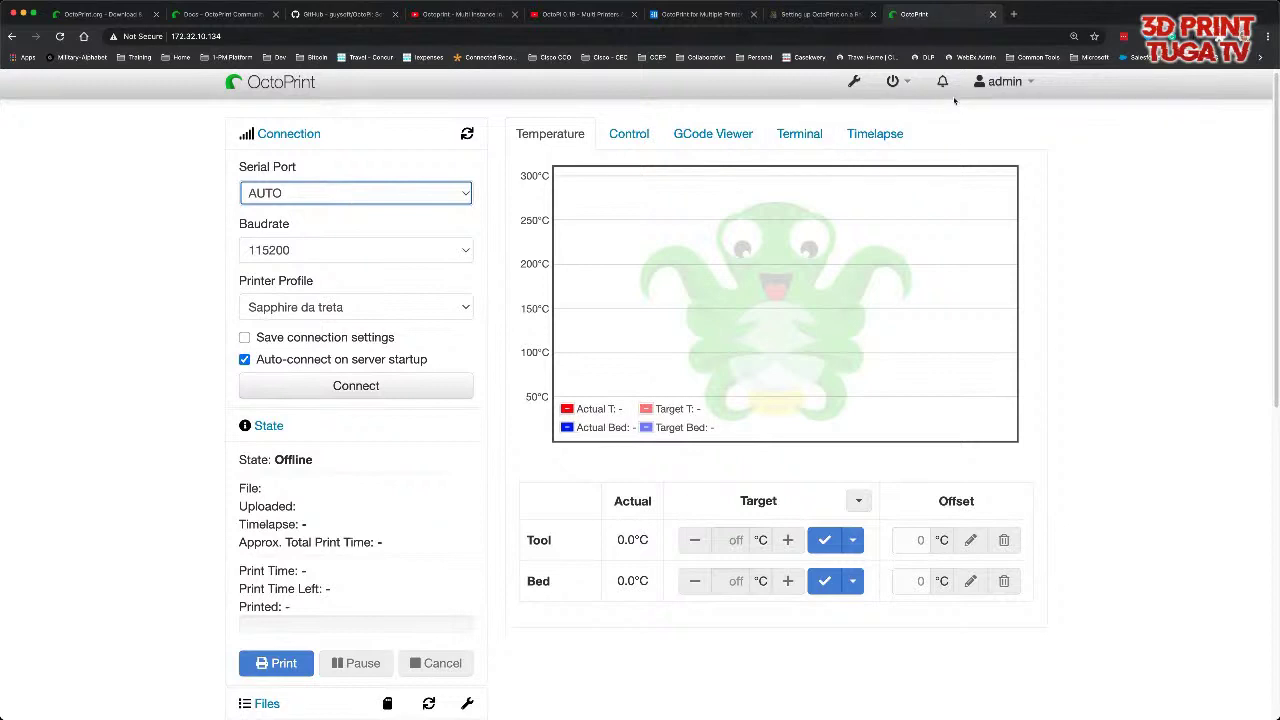
{"action": "left_click", "coordinate": [857, 85]}
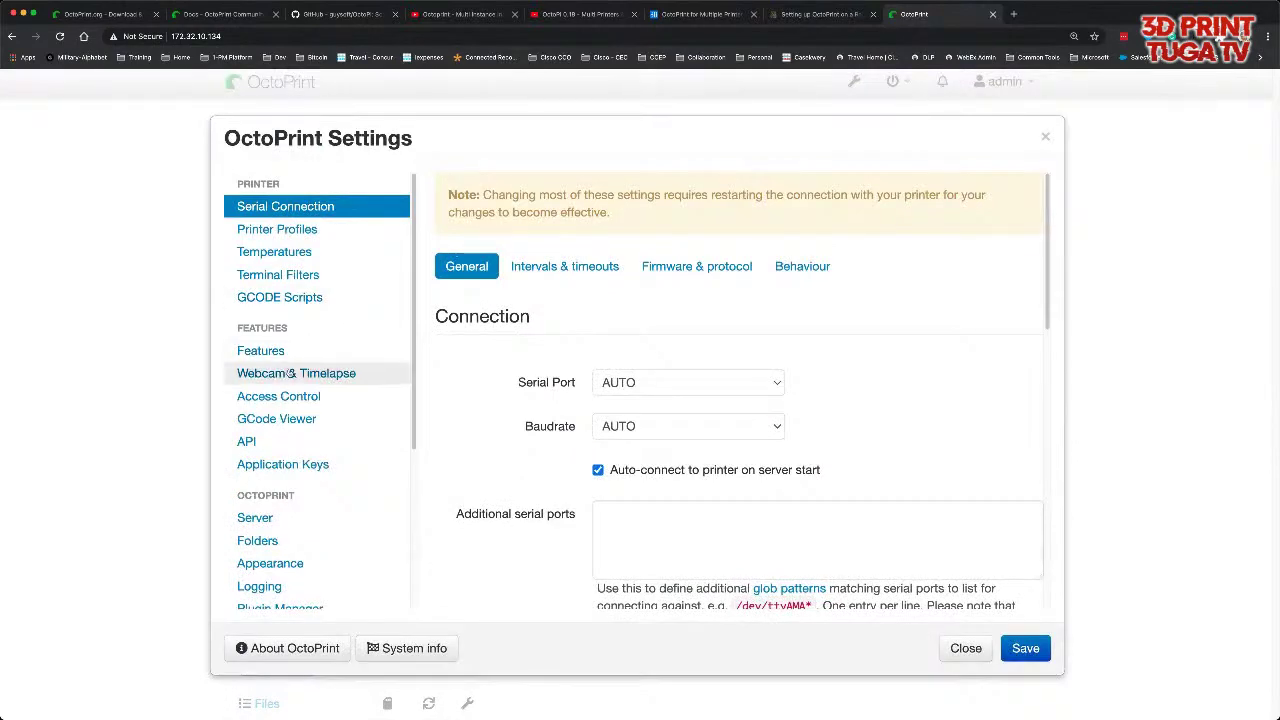
{"action": "left_click", "coordinate": [291, 374]}
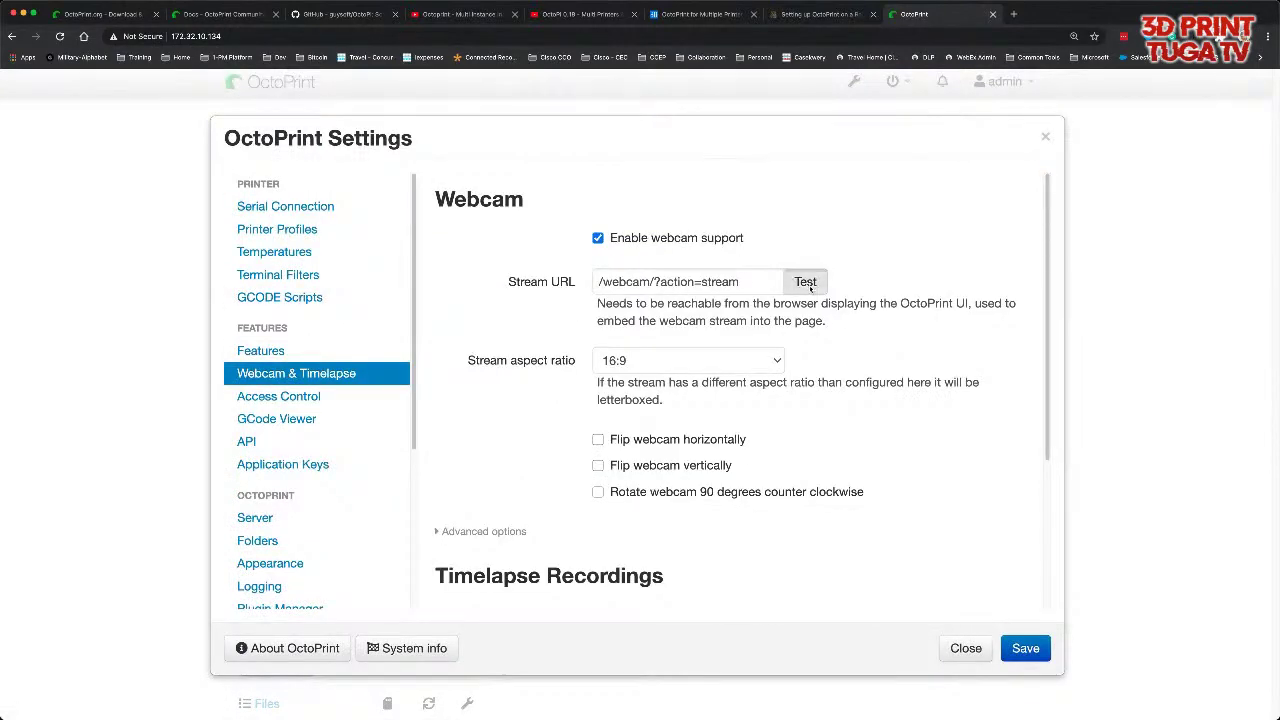
{"action": "left_click", "coordinate": [805, 281]}
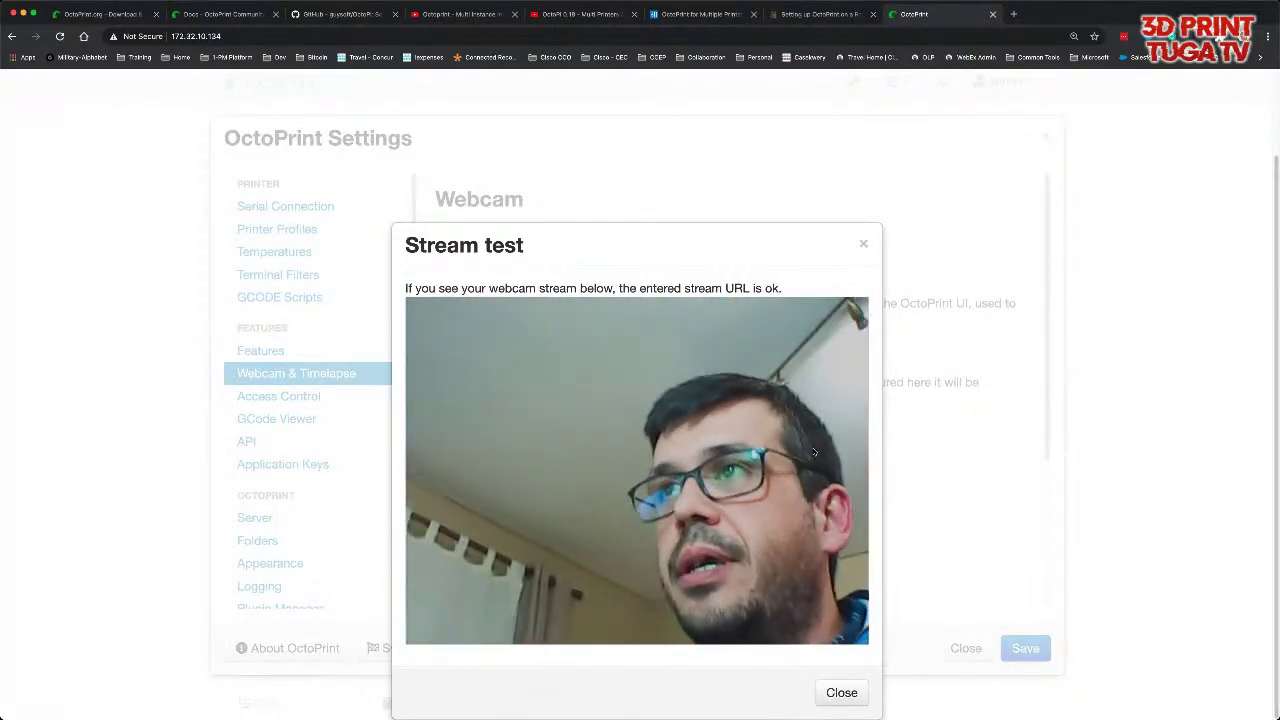
{"action": "left_click", "coordinate": [843, 690]}
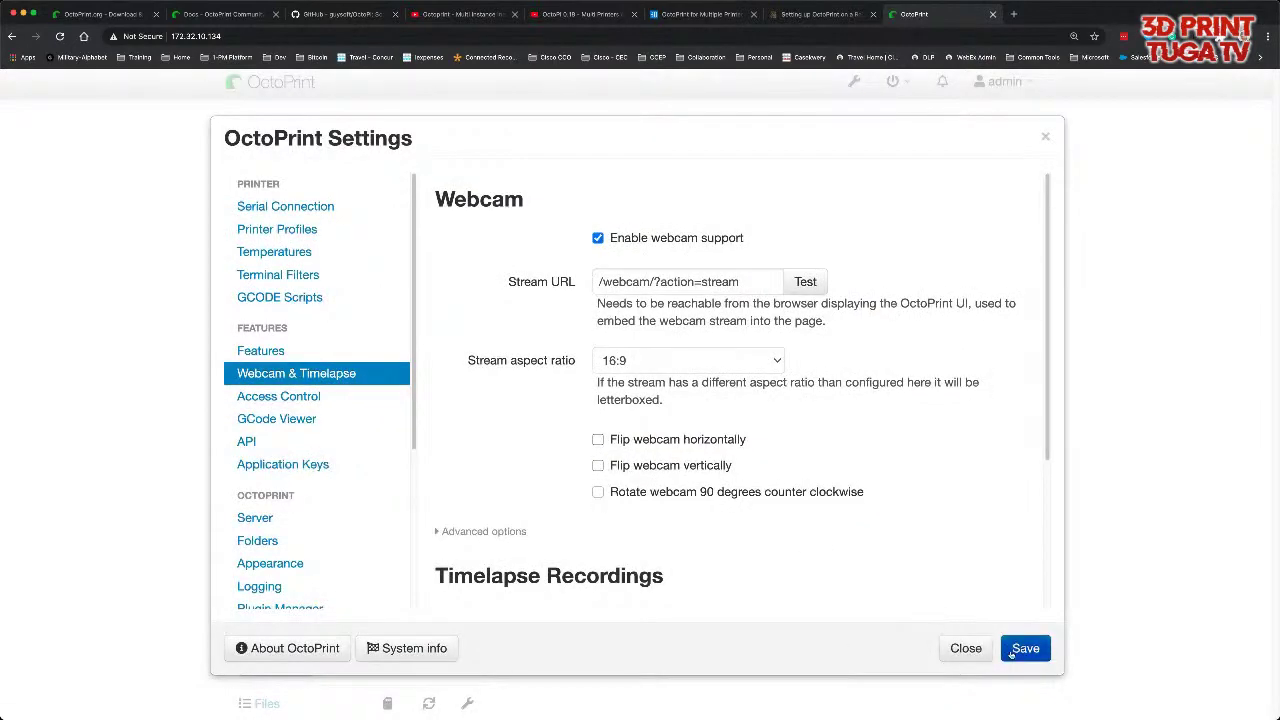
{"action": "left_click", "coordinate": [966, 648]}
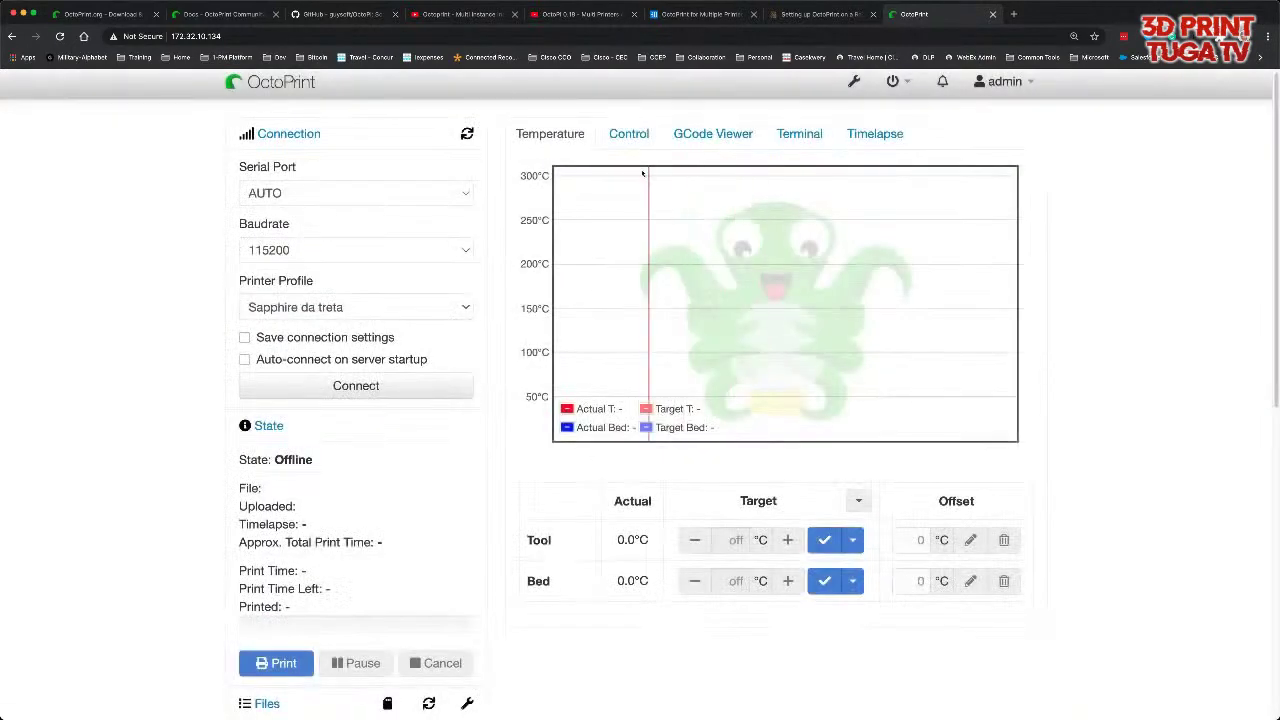
- View the webcam feed under Control, then open Terminal with temperature messages suppressed
{"action": "left_click", "coordinate": [630, 140]}
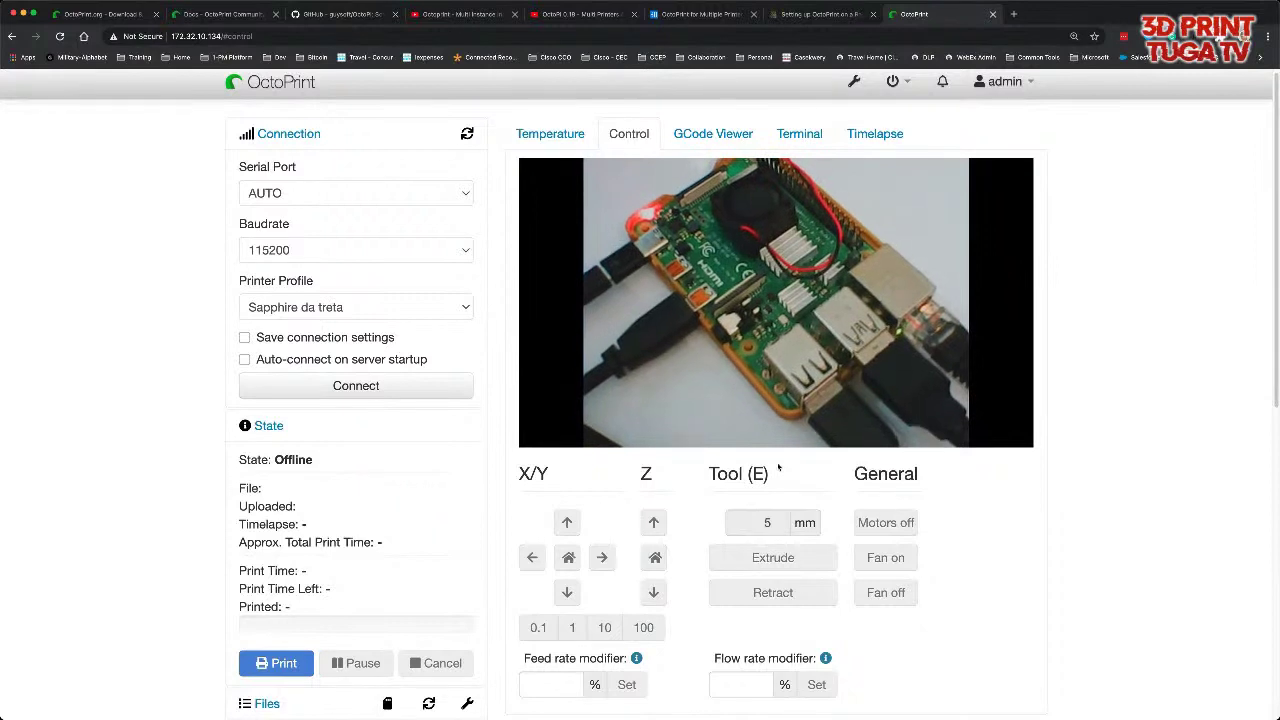
{"action": "left_click", "coordinate": [792, 135]}
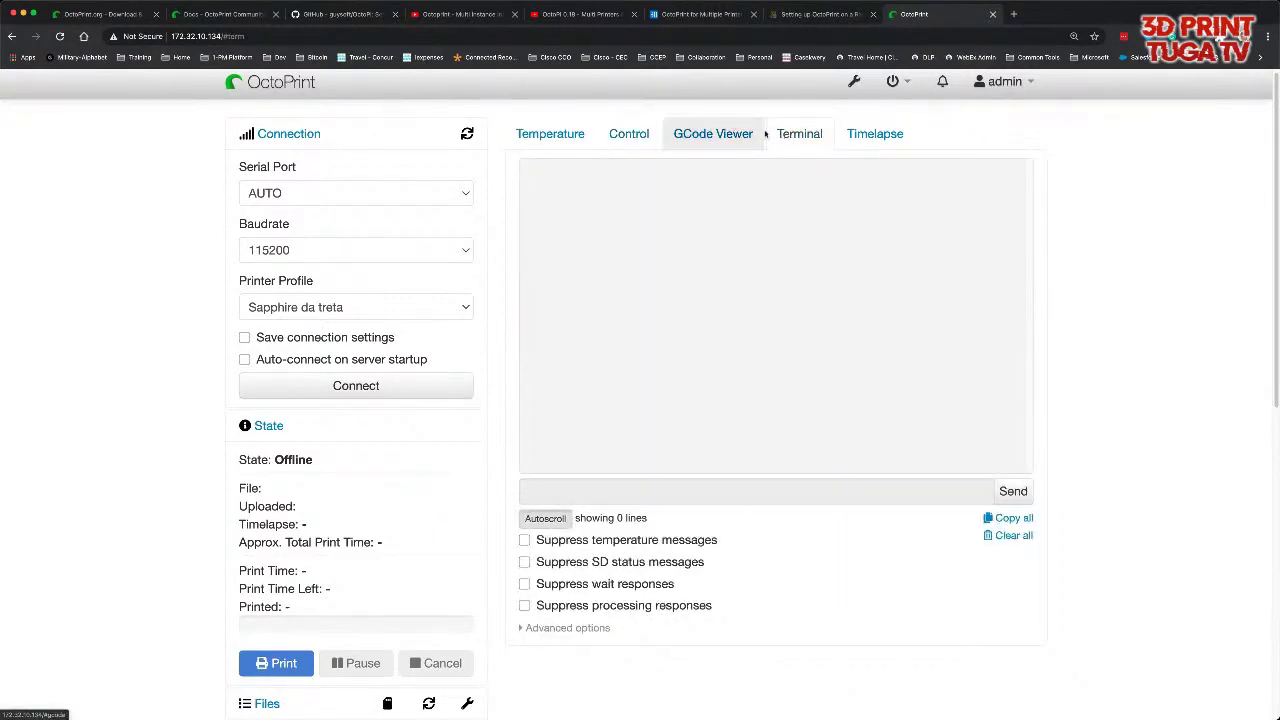
{"action": "left_click", "coordinate": [638, 543]}
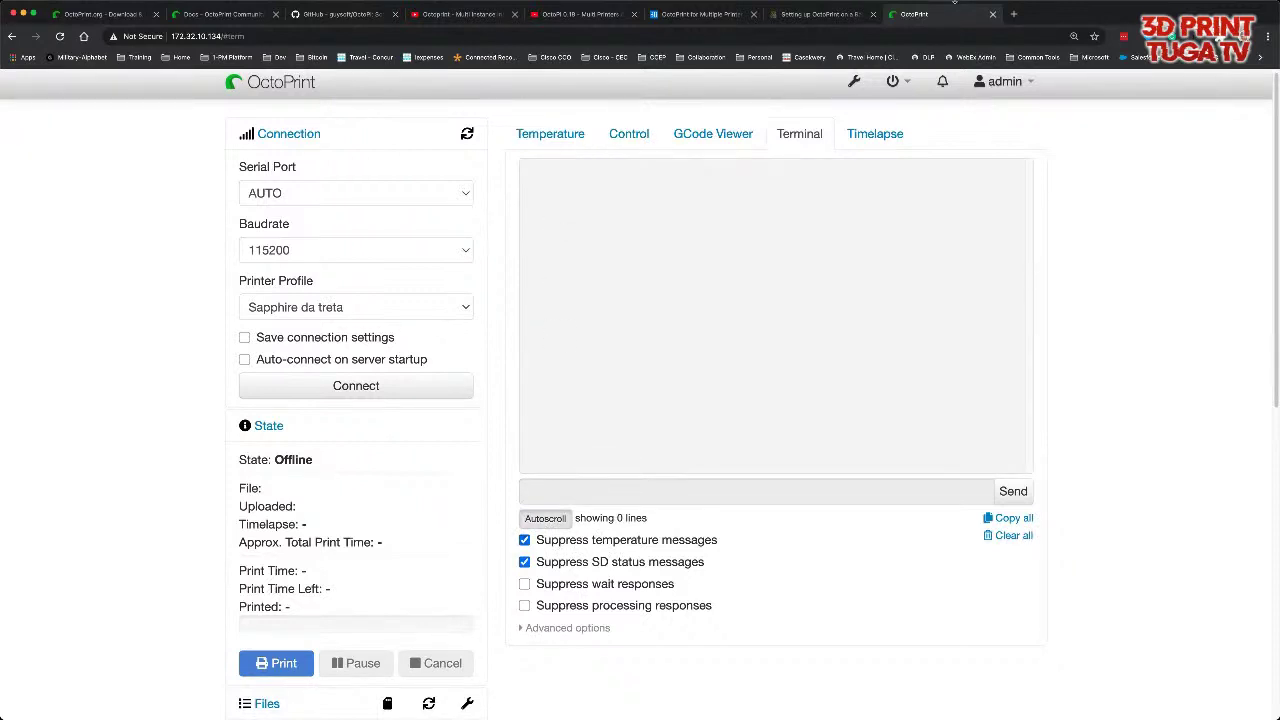
- Open a new Chrome tab and enter the server address 172.32.10.1
{"action": "left_click", "coordinate": [1014, 15]}
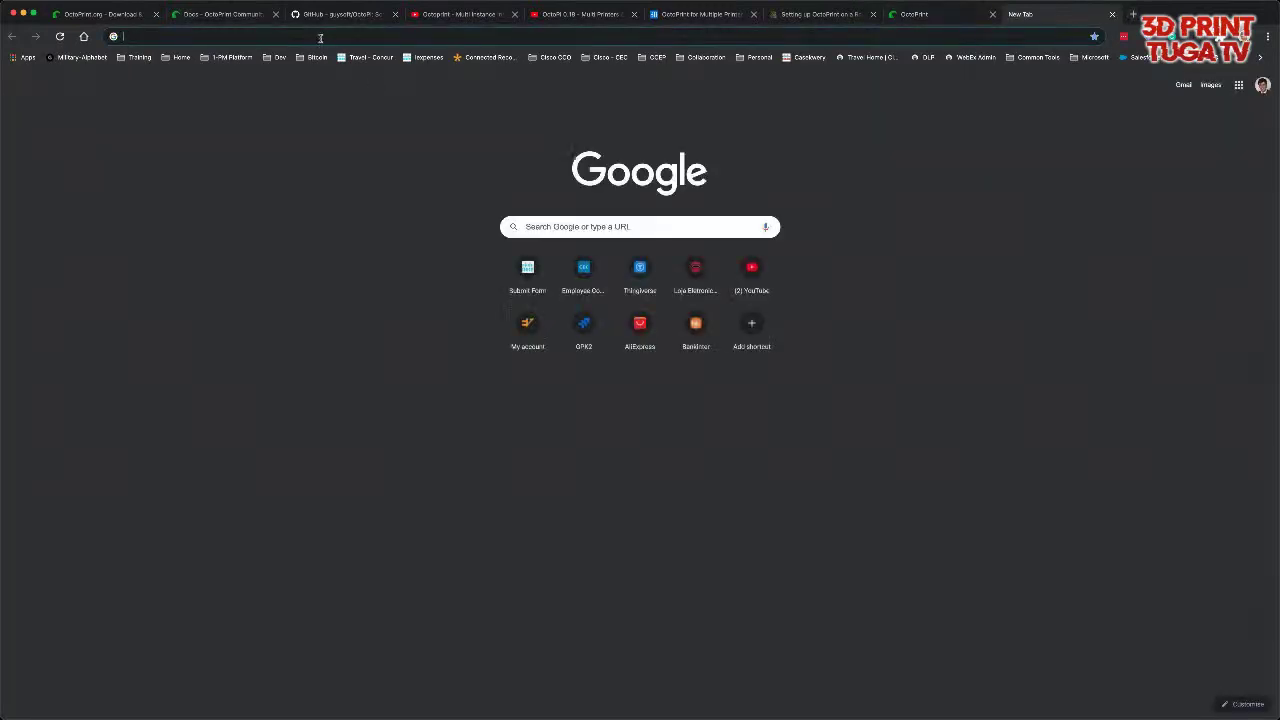
{"action": "type", "text": "172.32.10.1"}
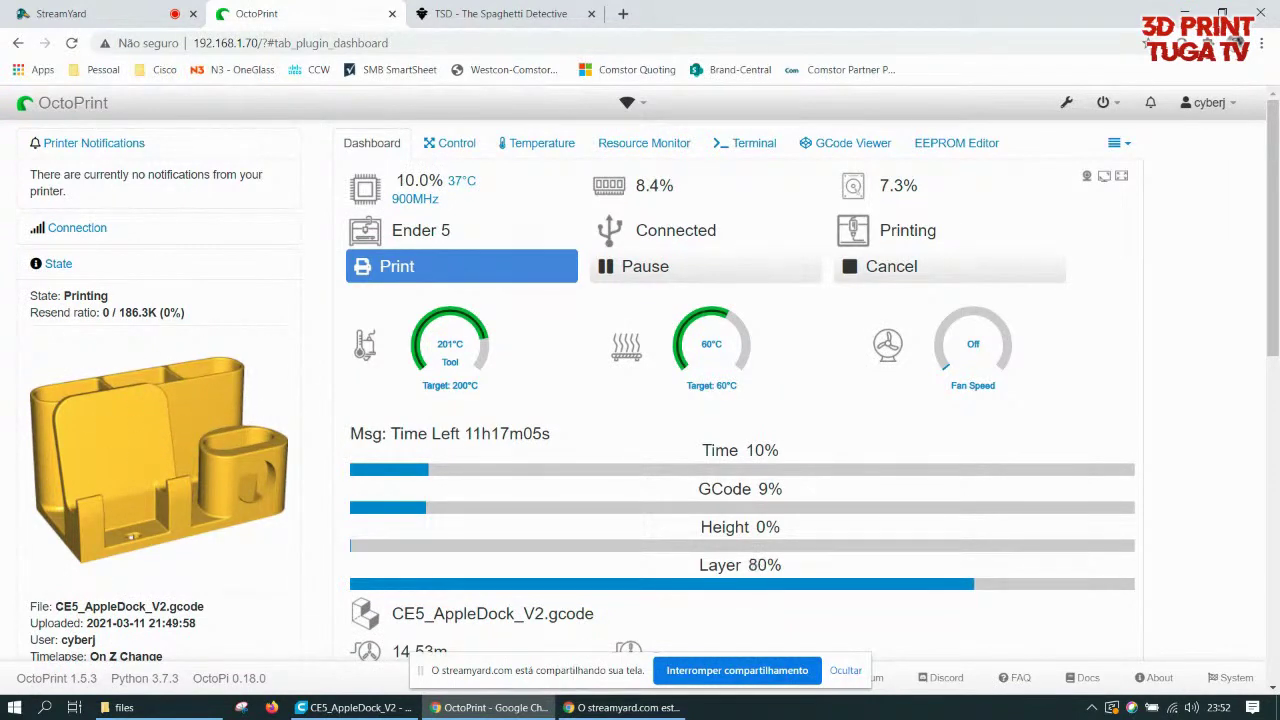
- Switch to Ultimaker Cura showing the CE5_AppleDock_V2 model and Ender5 print settings
{"action": "left_click", "coordinate": [355, 707]}
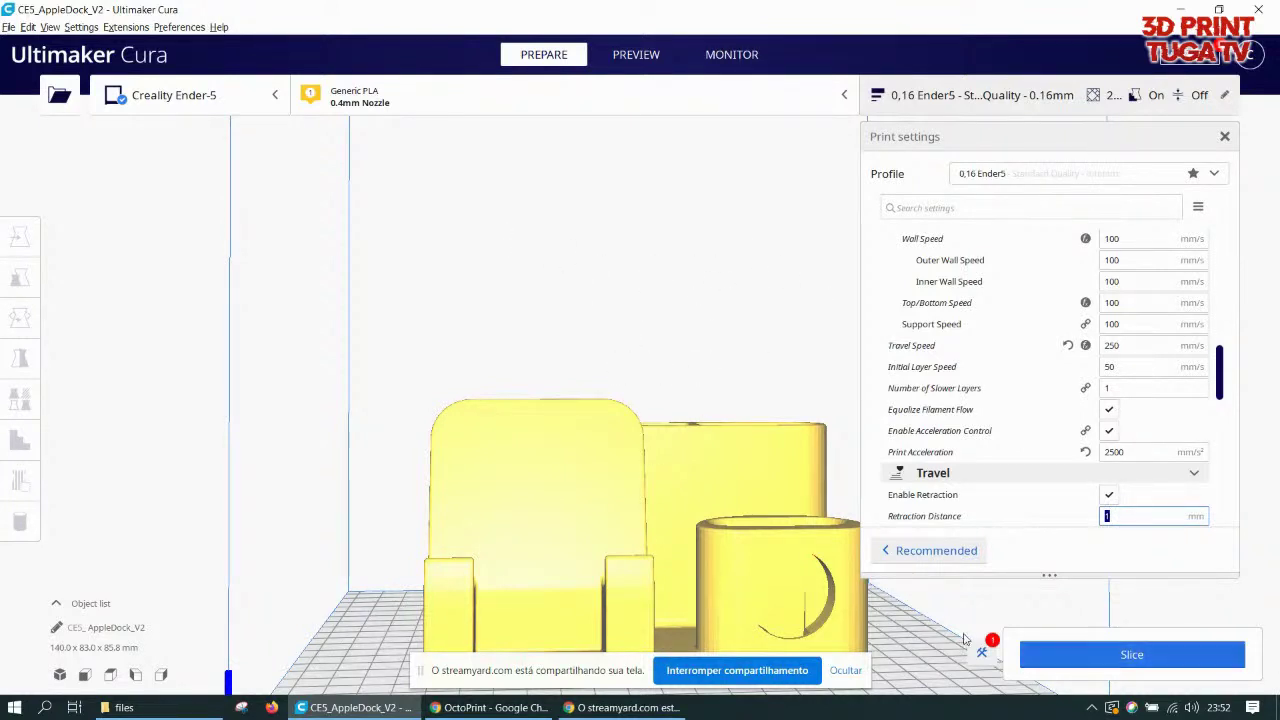
- Slice CE5_AppleDock_V2 (13 h 37 min, 191 g) and send it to OctoPrint
{"action": "left_click", "coordinate": [1107, 655]}
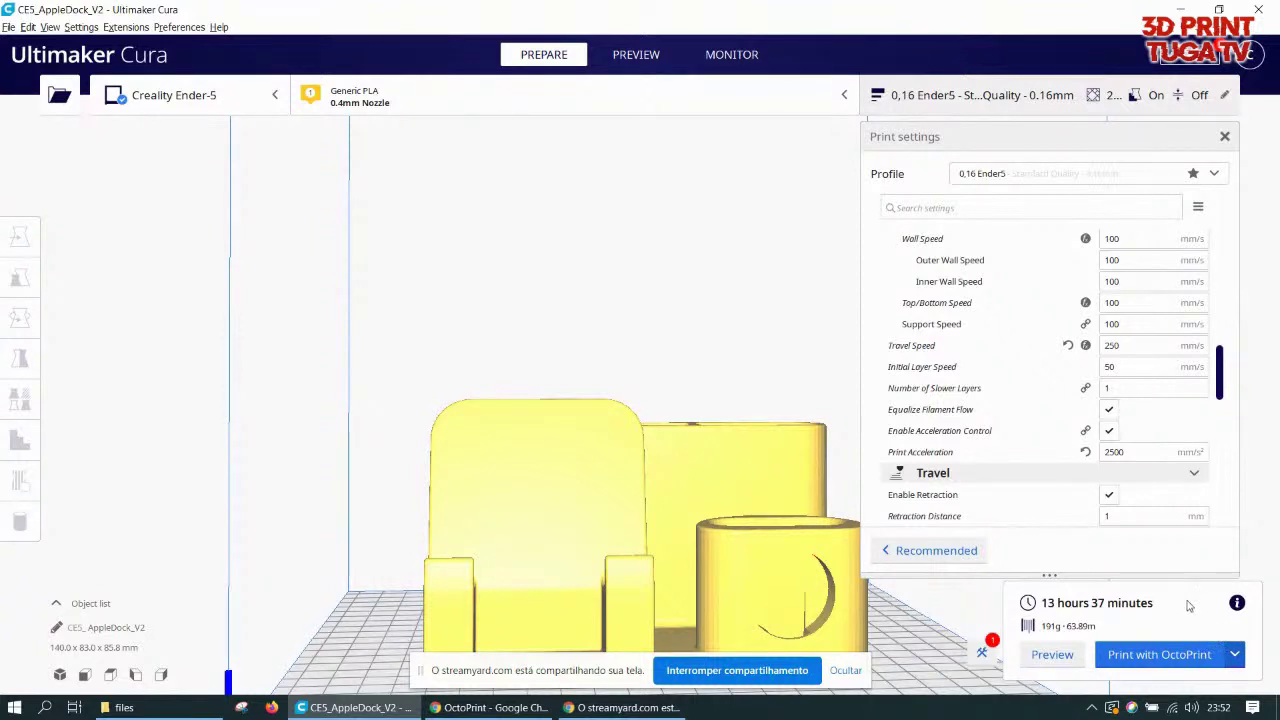
{"action": "left_click", "coordinate": [1178, 656]}
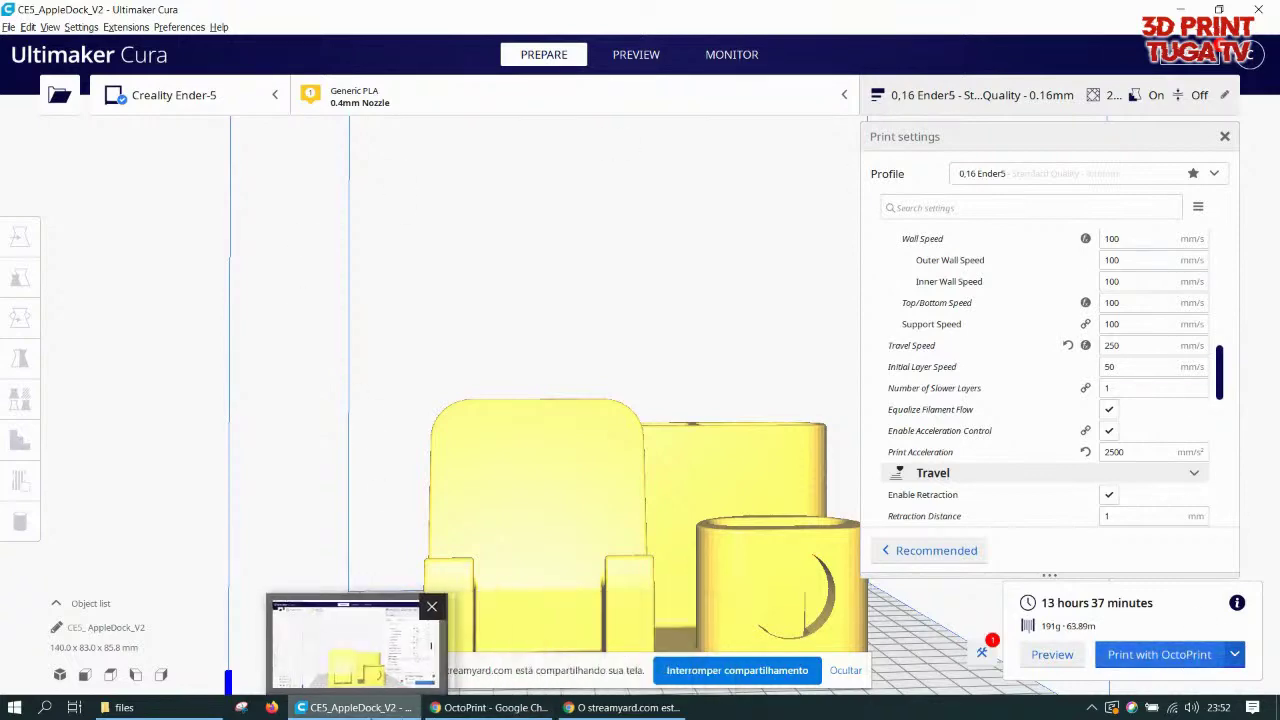
- Return to the OctoPrint window and scroll to the webcam view of the Ender 5 print
{"action": "left_click", "coordinate": [476, 710]}
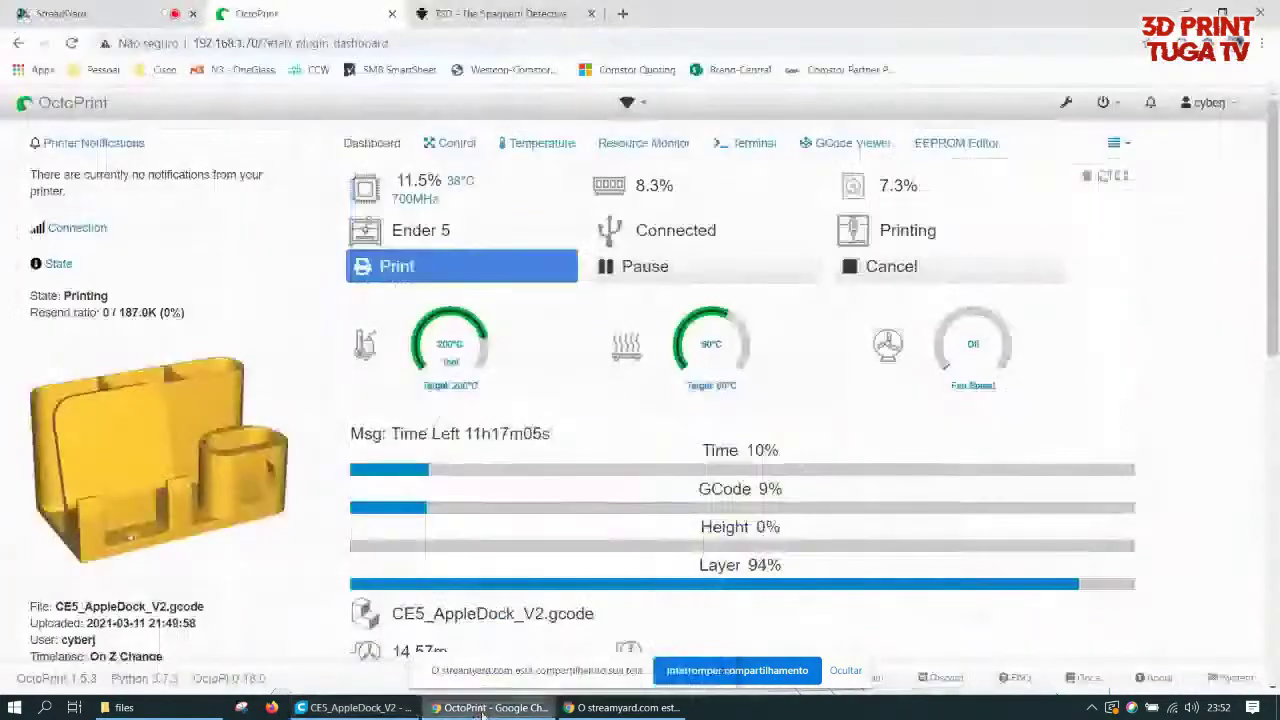
{"action": "scroll", "coordinate": [88, 372], "scroll_direction": "down", "scroll_amount": 1}
{"action": "scroll", "coordinate": [88, 378], "scroll_direction": "down", "scroll_amount": 4}
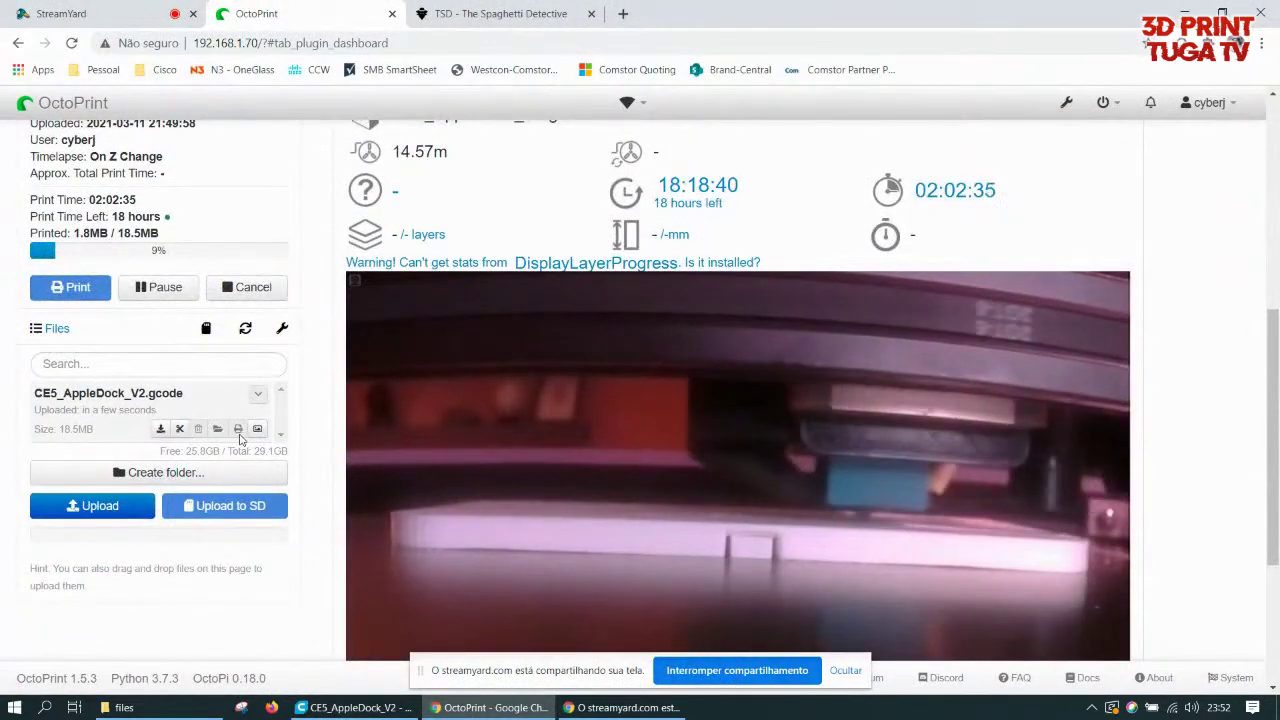
{"action": "scroll", "coordinate": [240, 433], "scroll_direction": "down", "scroll_amount": 2}
{"action": "scroll", "coordinate": [400, 450], "scroll_direction": "up", "scroll_amount": 1}
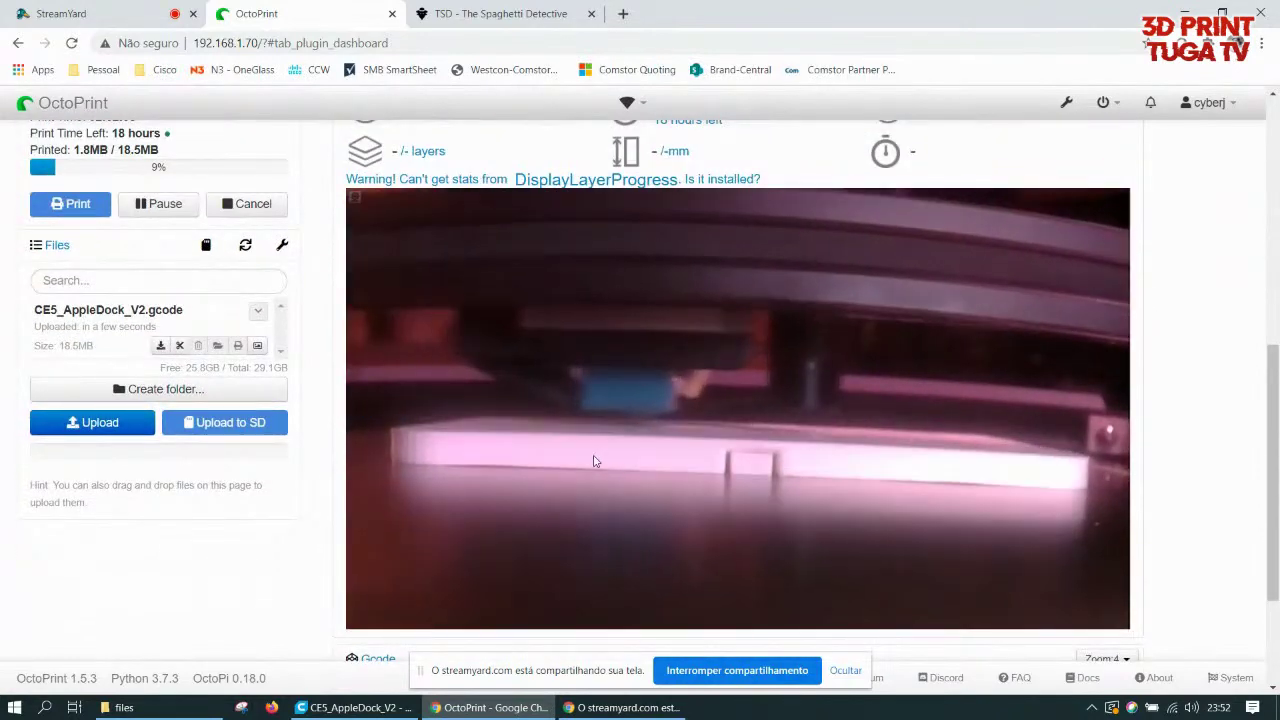